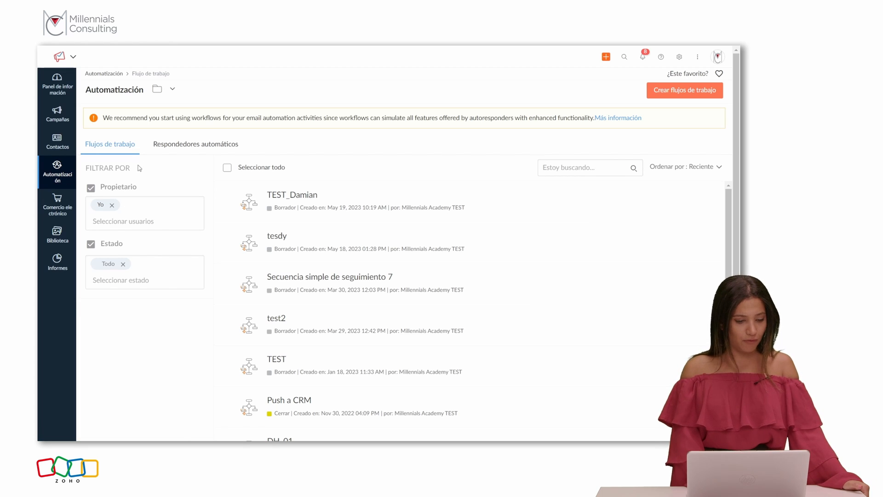
drag(138, 166, 98, 173)
click(84, 178)
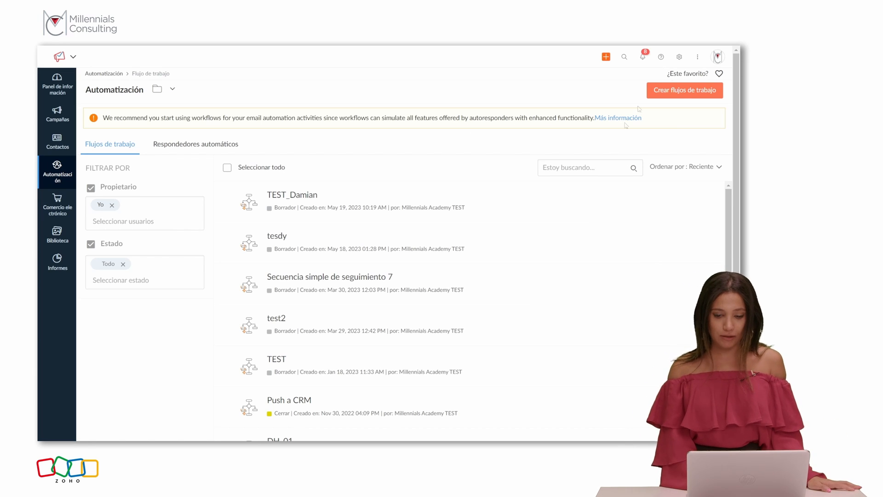
Step: Create a custom workflow named TEST DE FORMACIÓN instead of using one of the templates
click(684, 91)
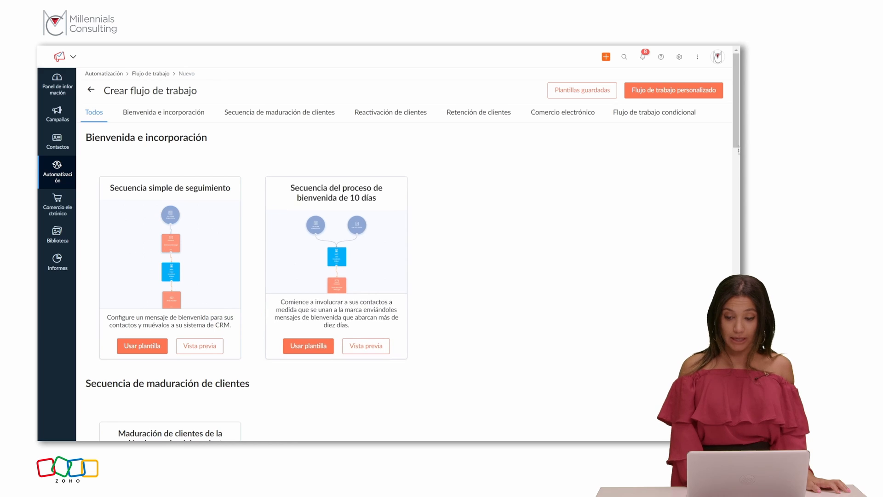
drag(736, 138, 721, 271)
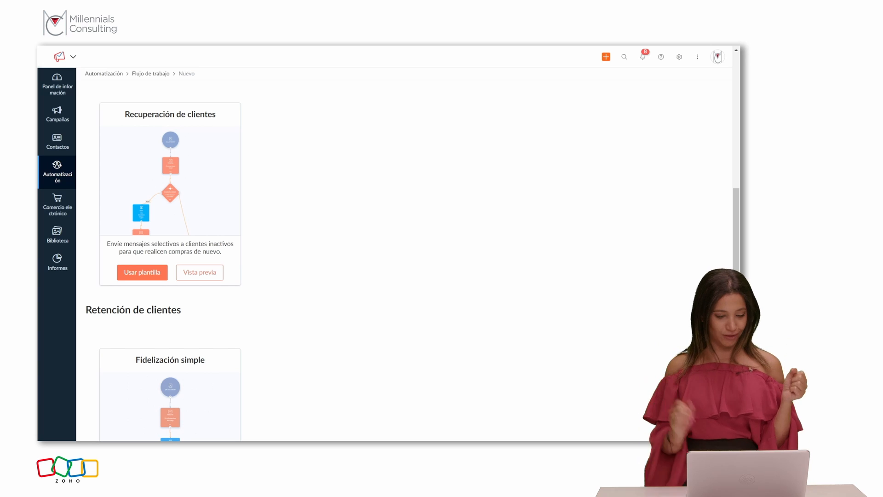
scroll(636, 299, down, 5)
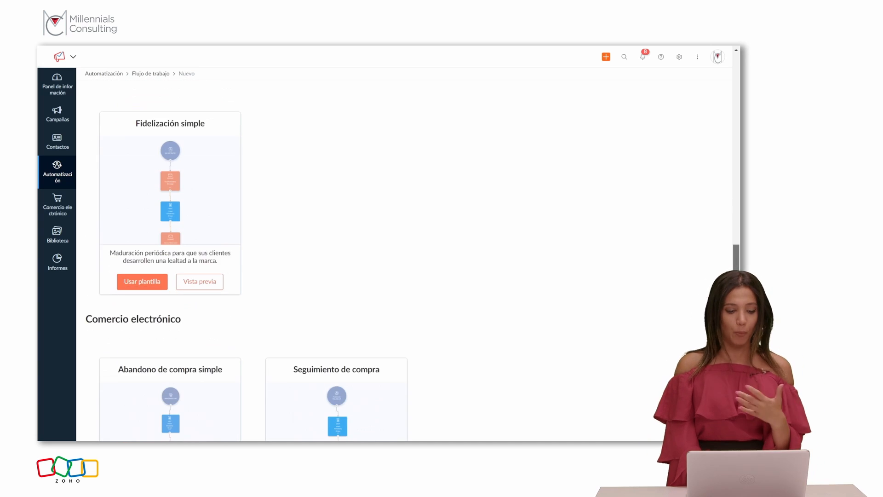
scroll(637, 300, up, 15)
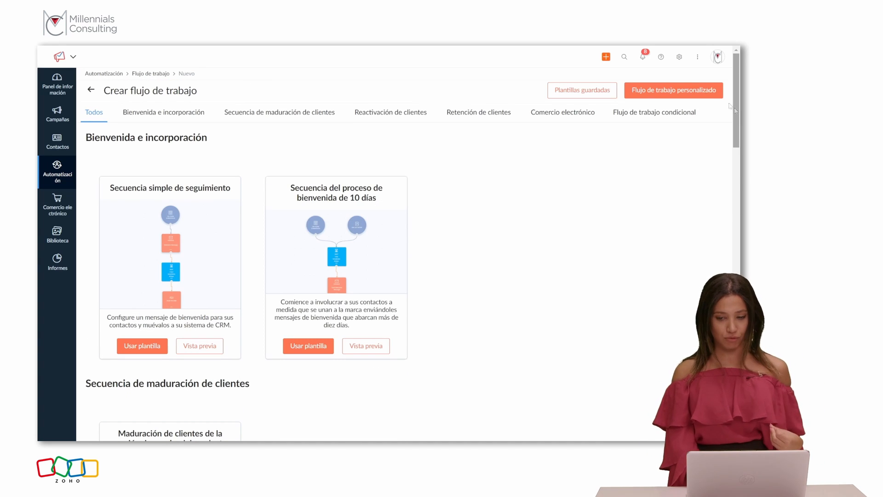
click(706, 88)
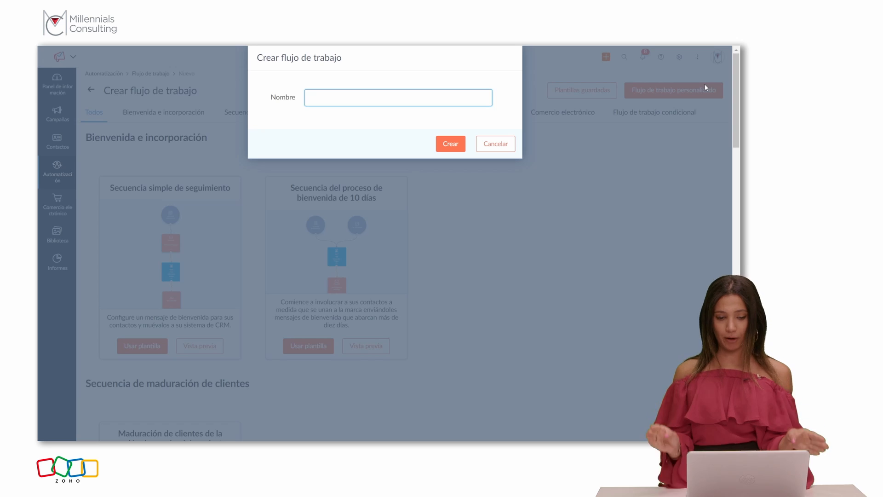
text(TES)
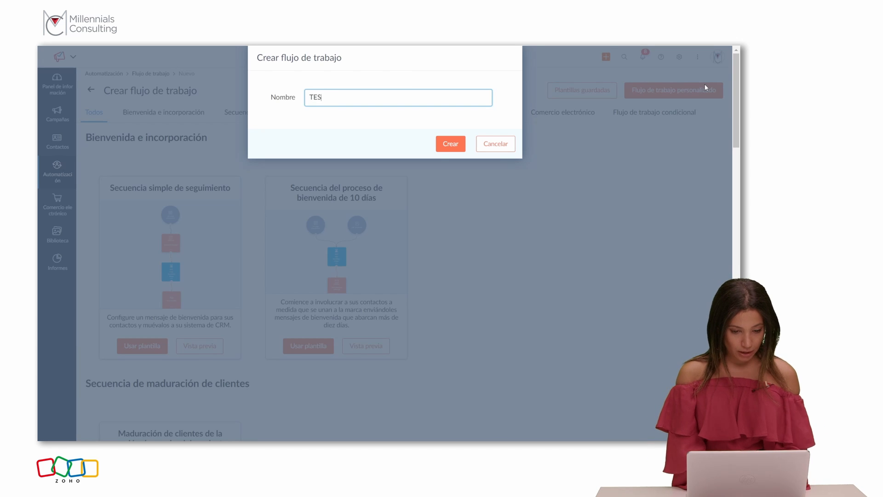
text(T DE FORMAC)
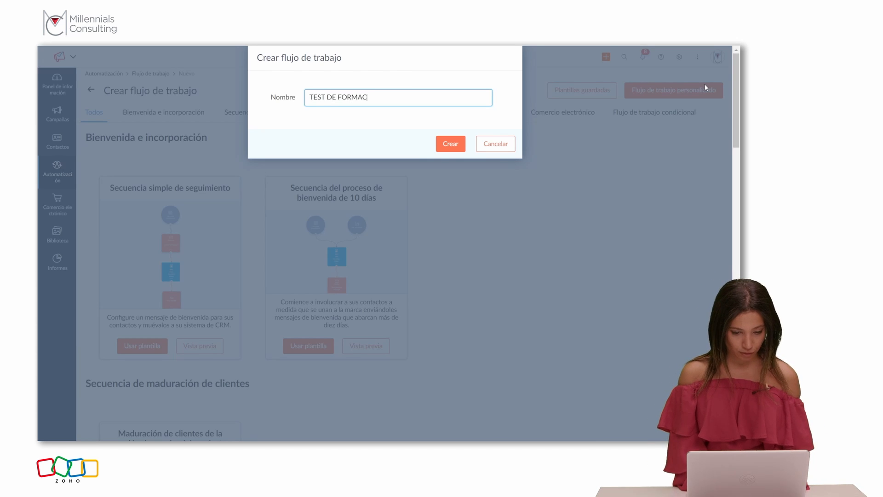
text(IÓN)
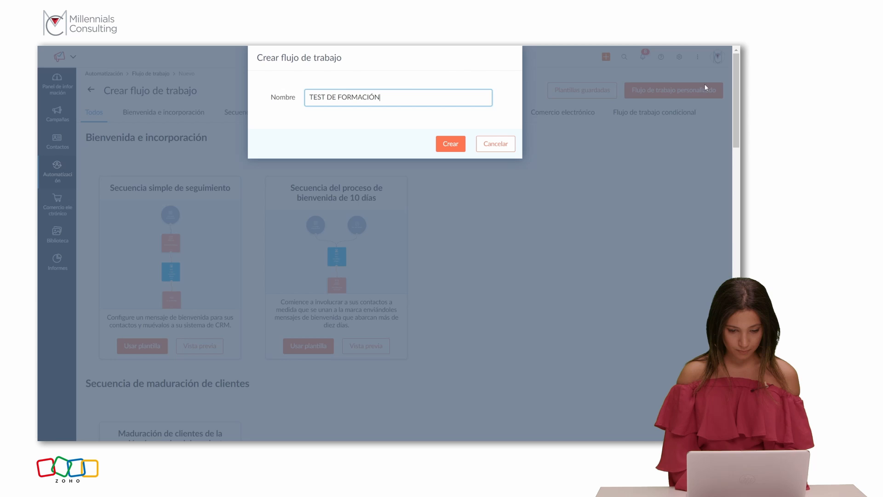
click(451, 145)
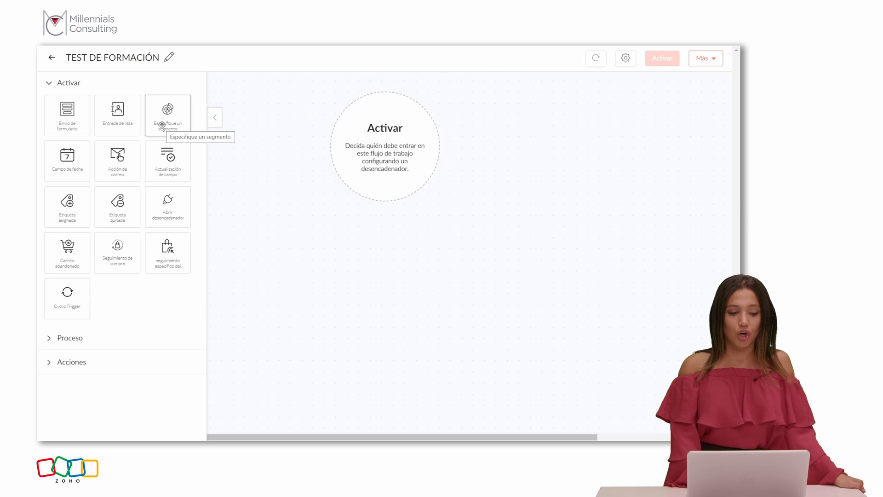
Step: Add a segment-entry trigger to the workflow canvas and configure it for the segment contactos de forms
drag(162, 124, 409, 159)
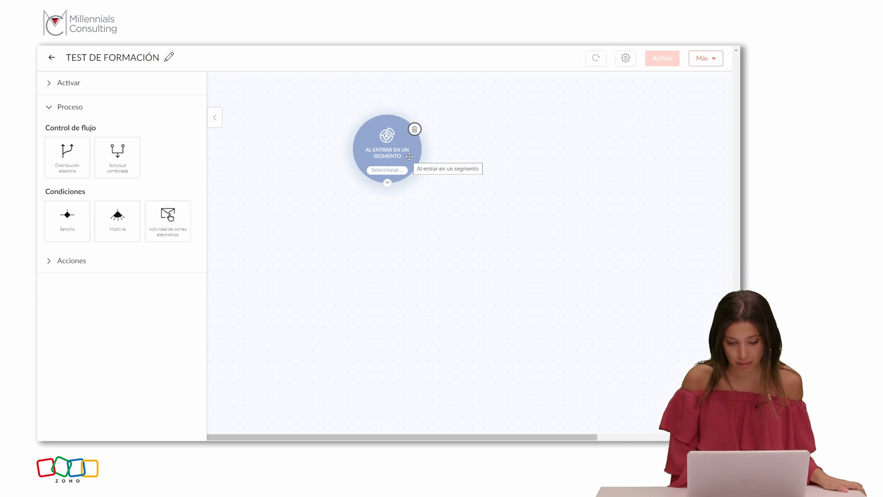
click(396, 169)
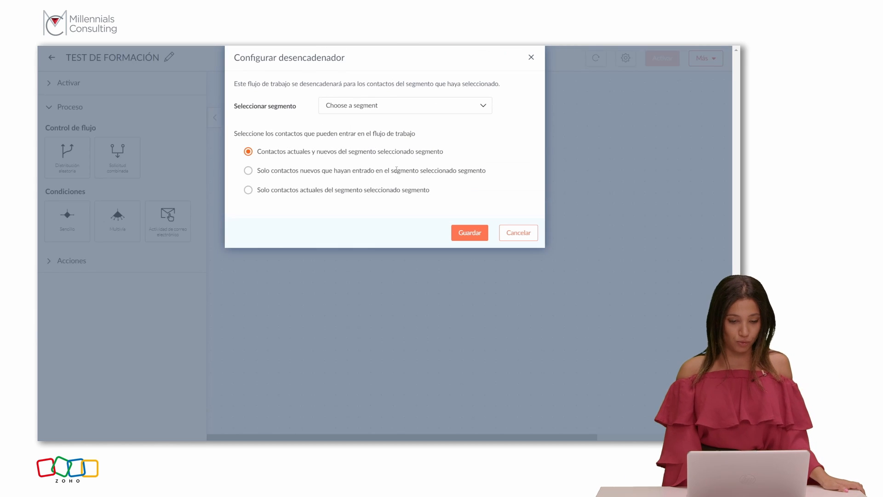
click(375, 111)
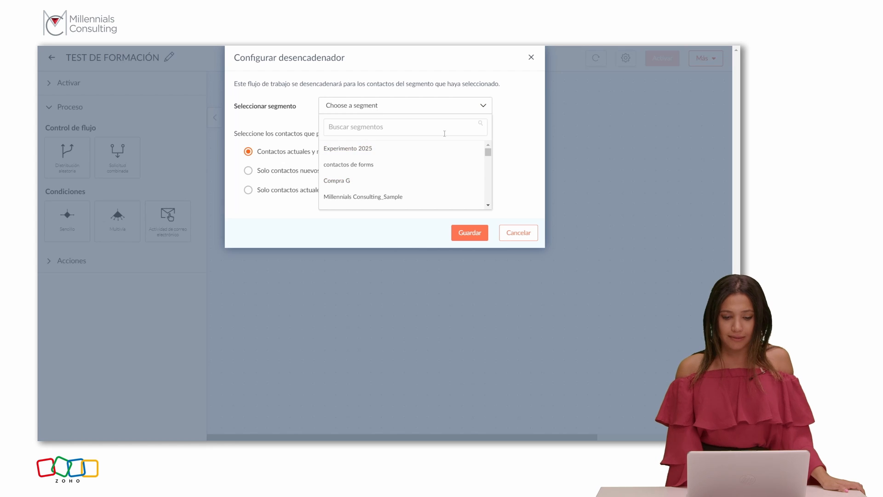
mouse_move(488, 152)
mouse_down()
mouse_move(482, 206)
mouse_move(483, 151)
mouse_up()
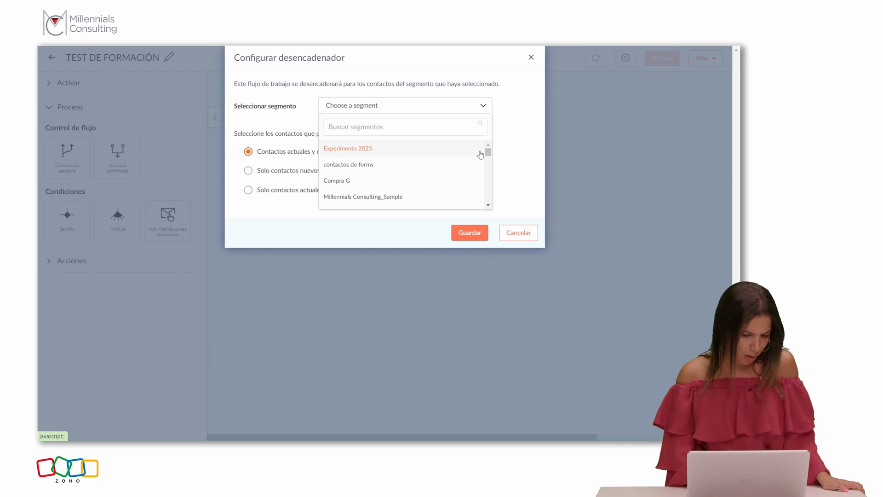
click(476, 164)
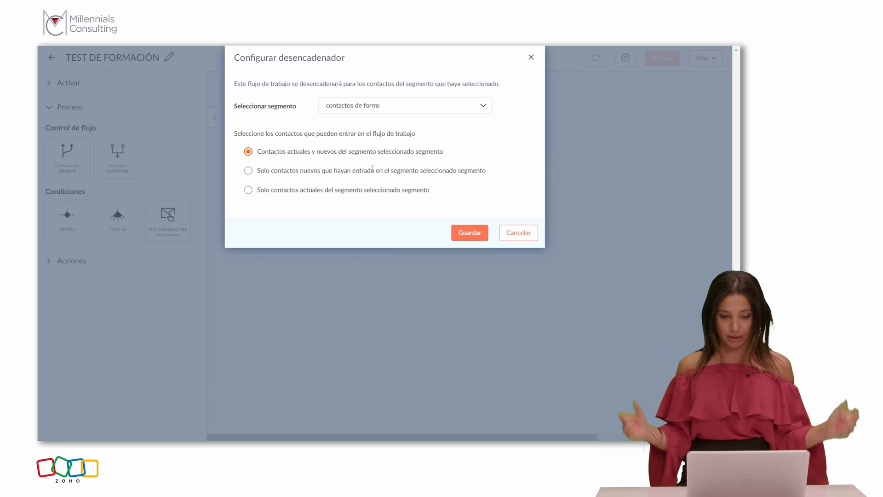
click(467, 233)
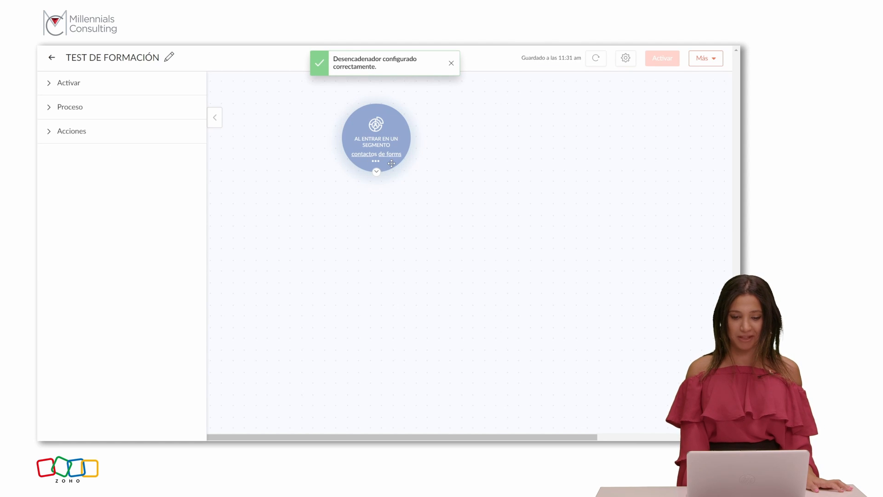
Step: Examine the process and action components available for building the workflow
click(156, 112)
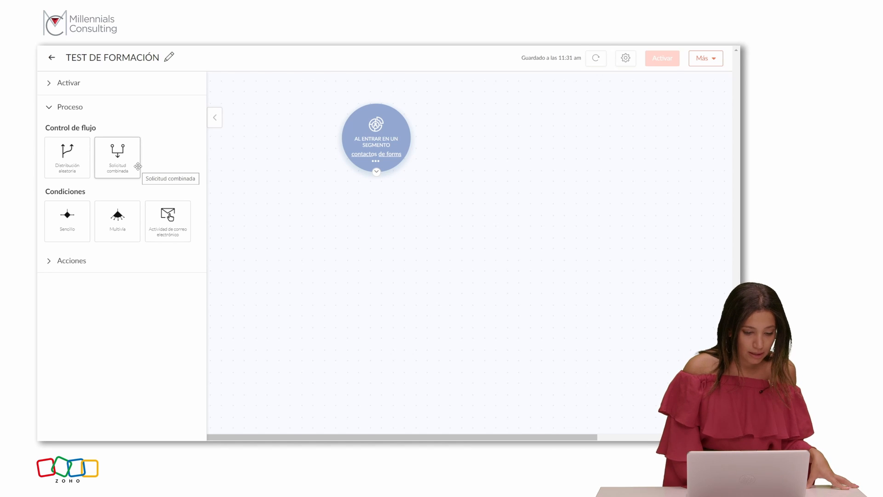
mouse_move(137, 166)
mouse_down()
mouse_move(137, 184)
mouse_move(128, 172)
mouse_up()
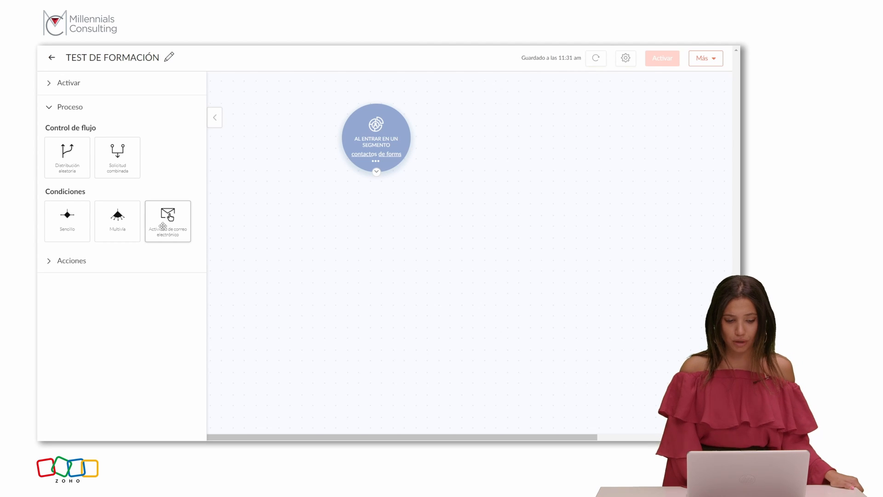
click(67, 262)
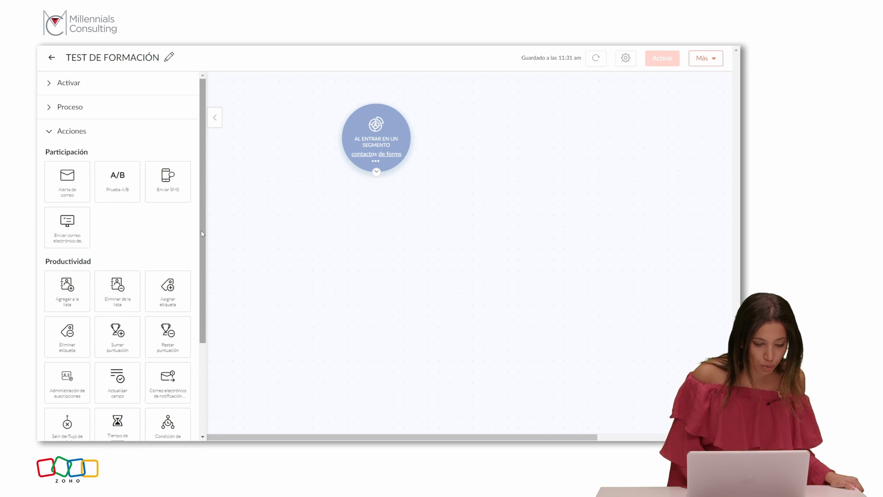
drag(201, 234, 192, 328)
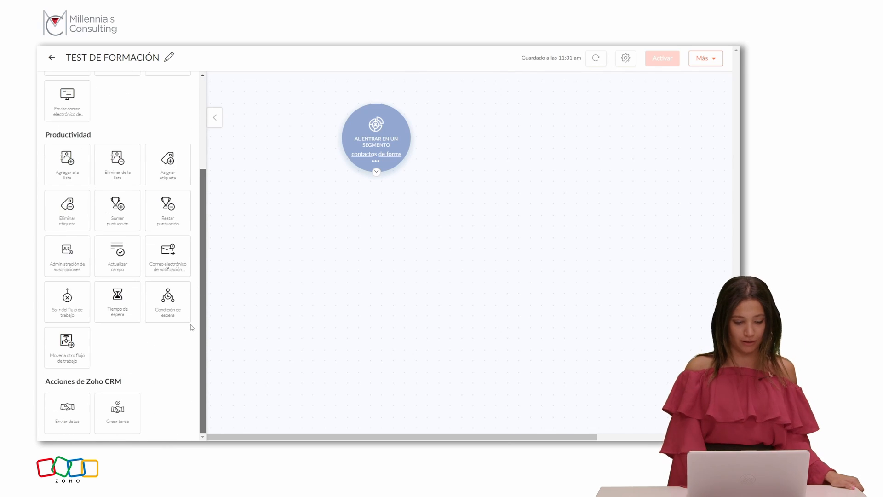
scroll(192, 332, up, 3)
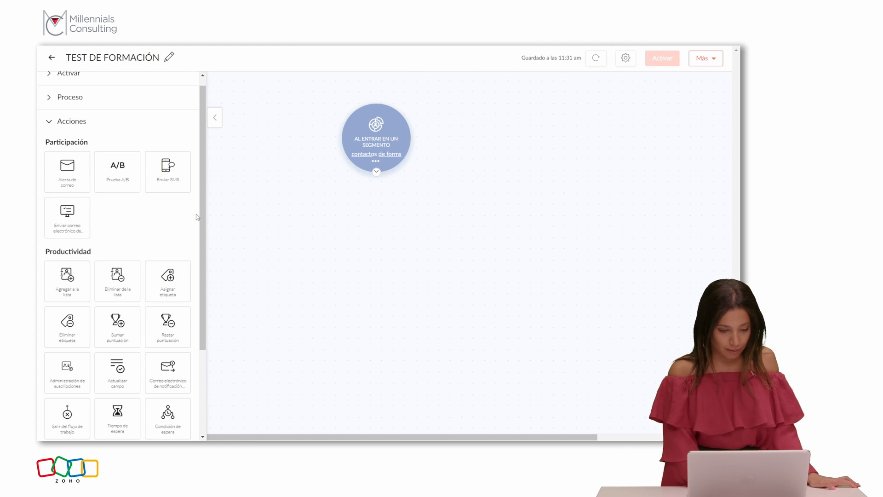
drag(202, 215, 203, 273)
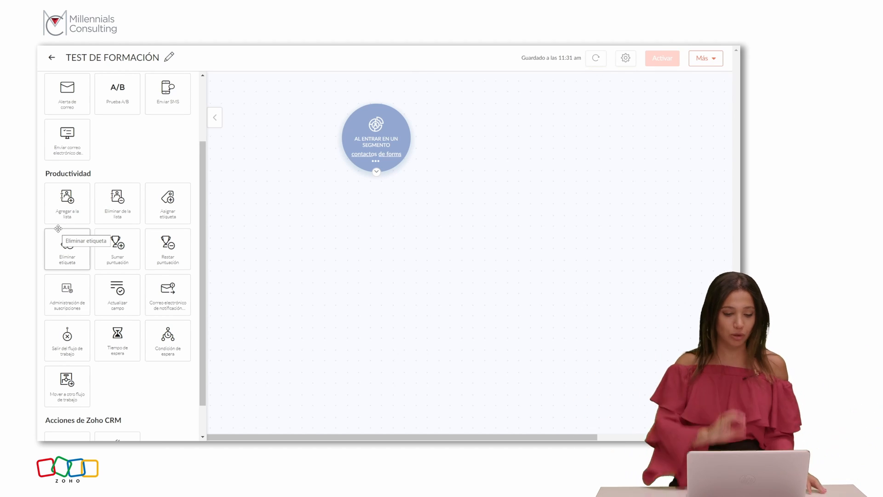
drag(201, 192, 203, 129)
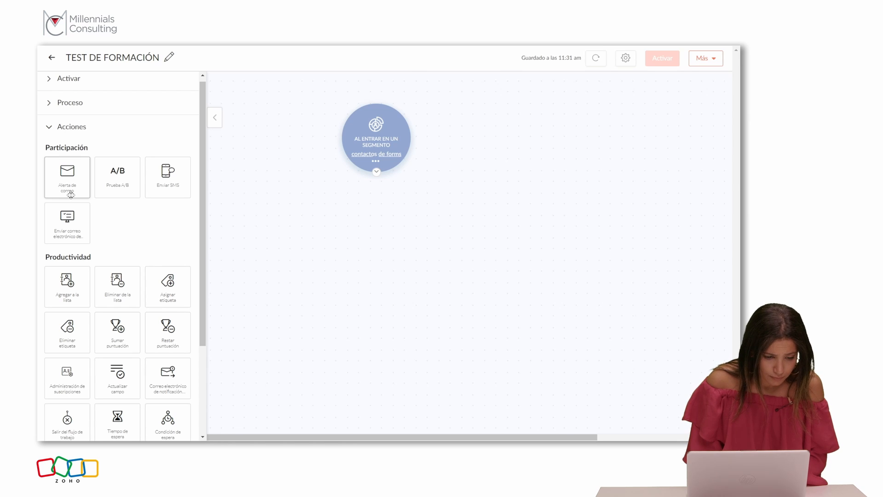
Step: Add an email alert action below the segment trigger and name its message Primer envio
drag(69, 190, 368, 229)
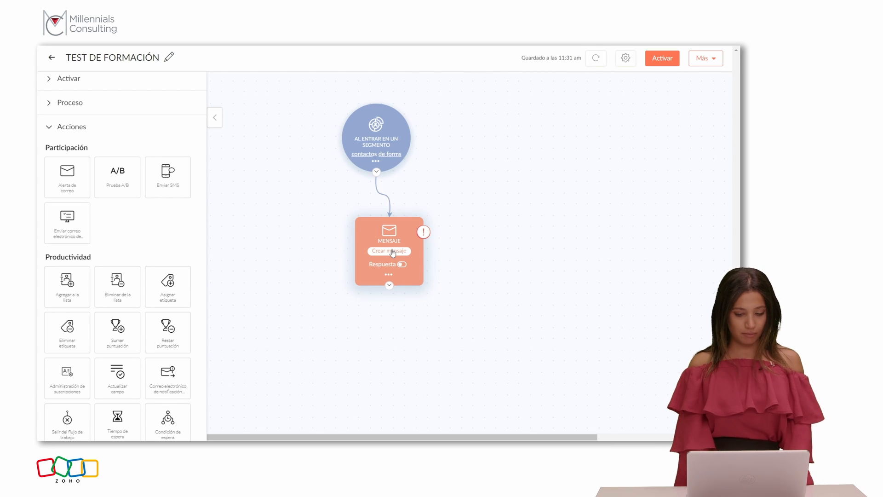
click(392, 253)
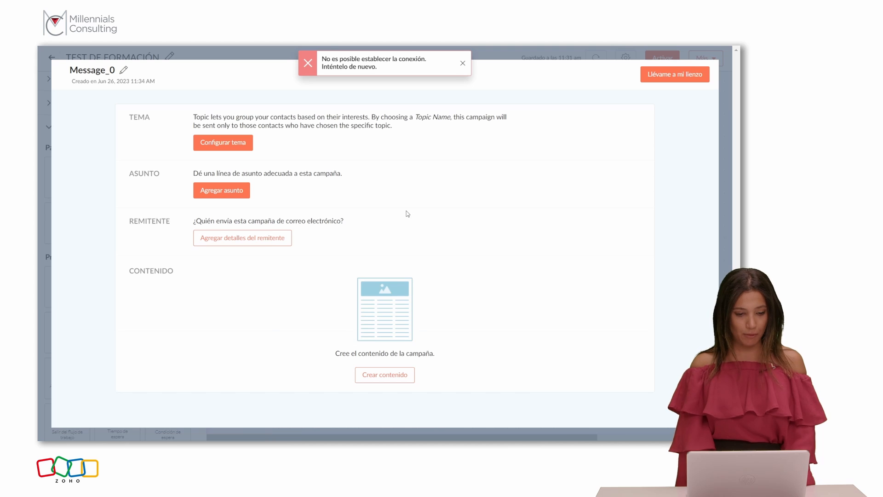
click(124, 69)
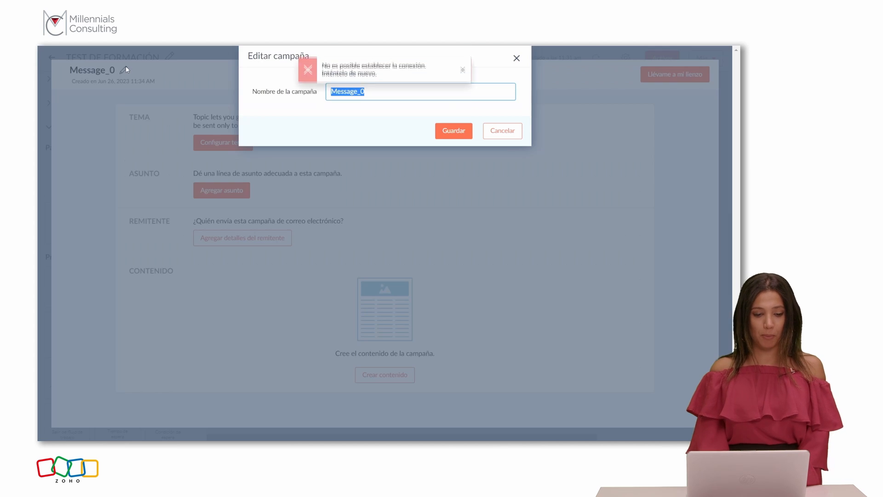
key(BackSpace)
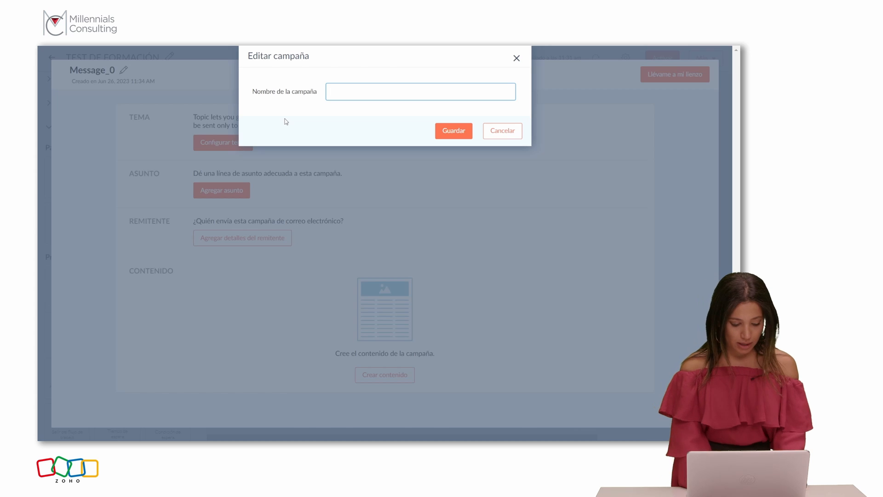
text(pRIMER)
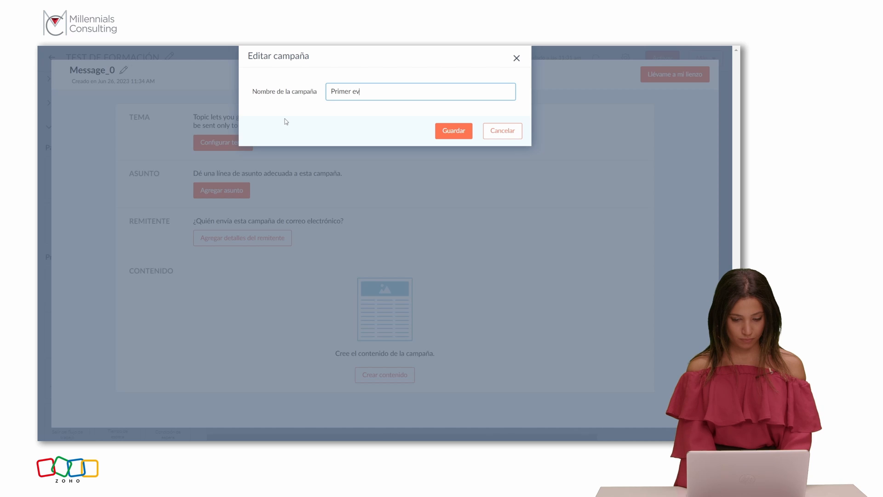
click(441, 131)
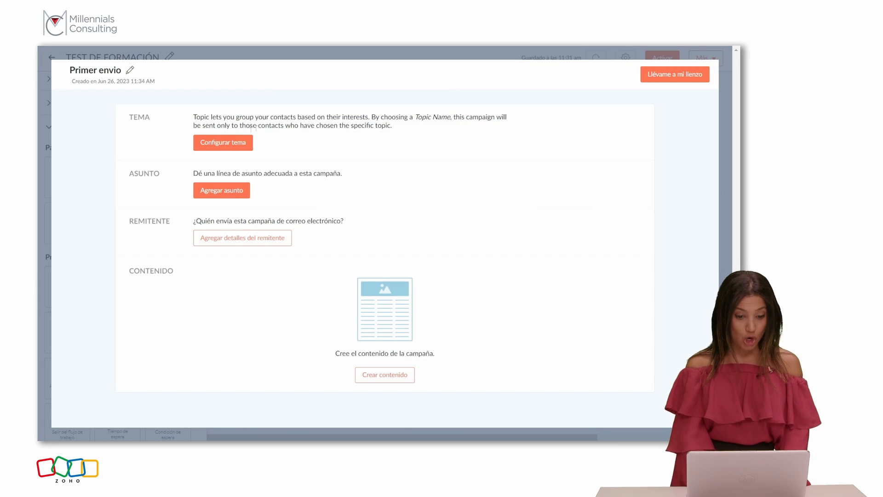
Step: Assign the topic Nuevos Contactos to the message and save it
click(238, 143)
click(236, 149)
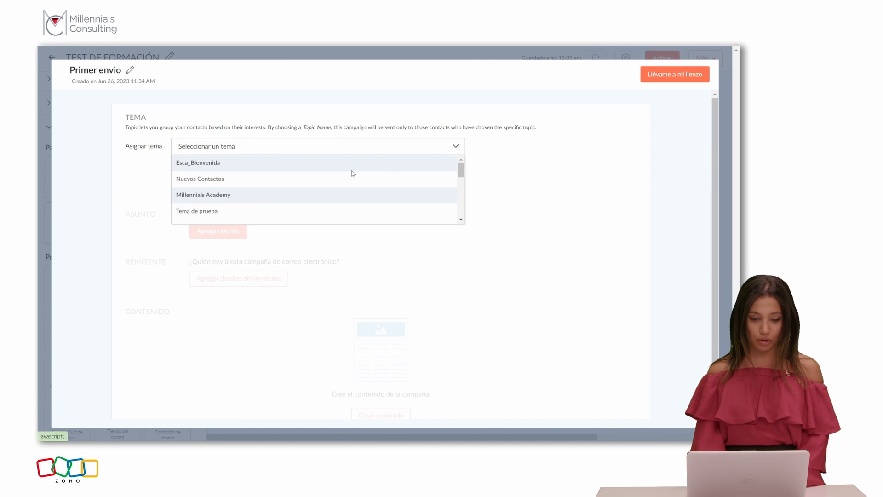
click(322, 180)
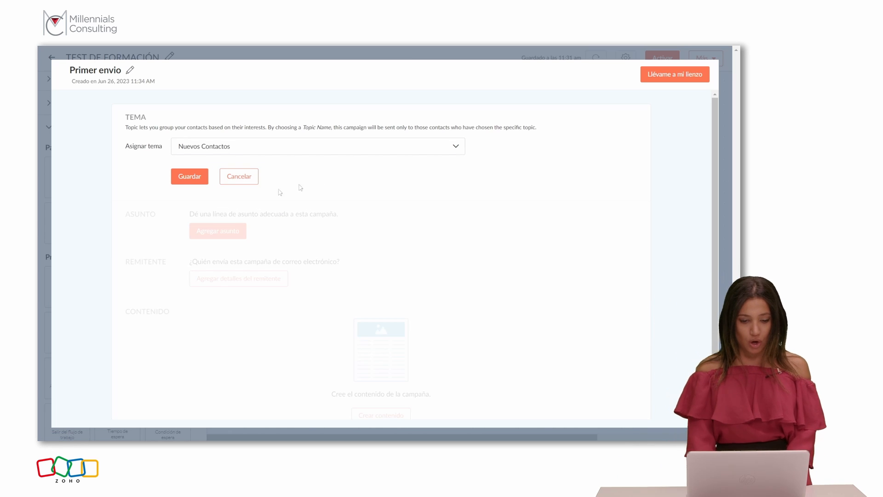
click(197, 179)
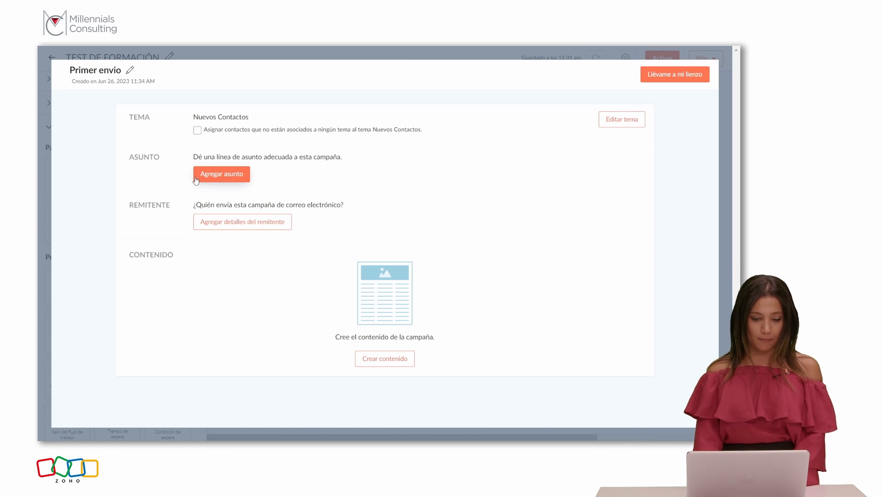
Step: Assign contacts without any topic to Nuevos Contactos, using Consentimiento as the legal basis
click(197, 130)
click(254, 146)
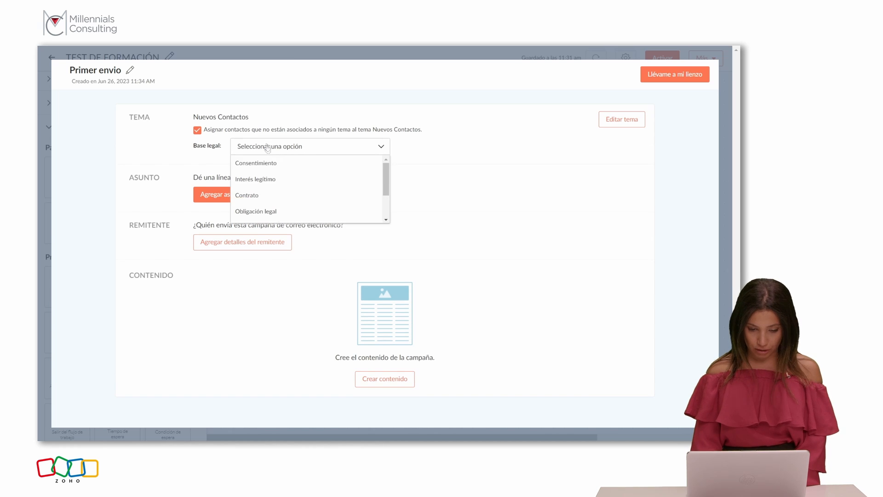
click(274, 168)
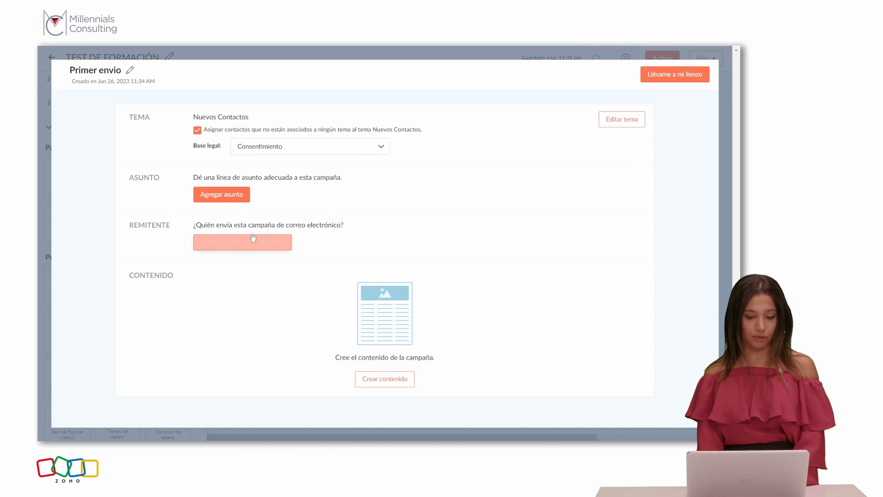
Step: Set the message's subject to "No te quedes por fuera..." followed by the contact's first-name merge tag with the fallback Customer
click(221, 195)
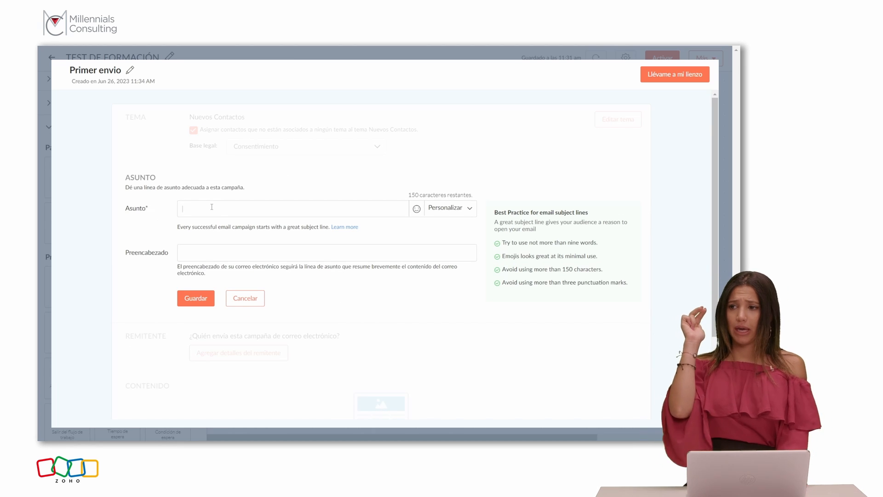
click(211, 207)
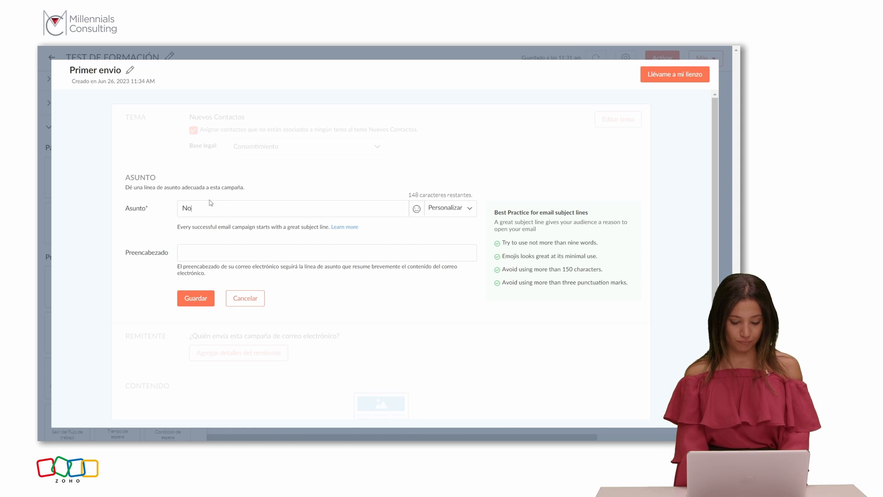
text(No te quedes por fuera...)
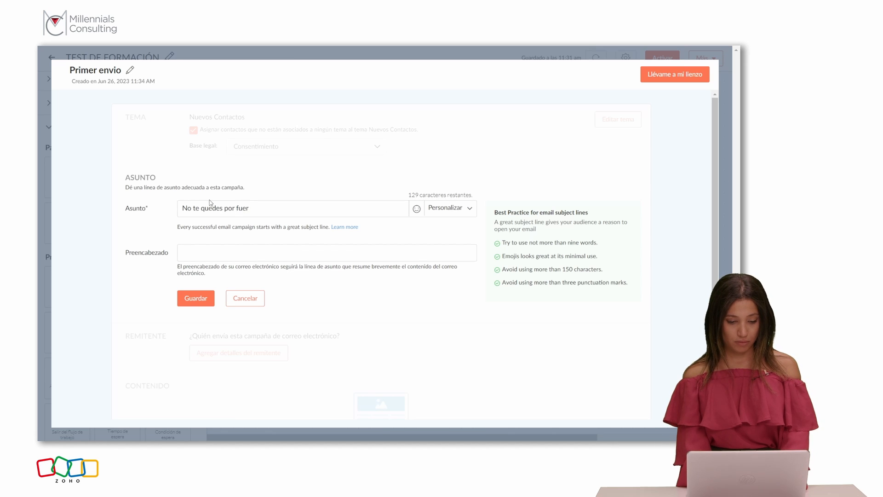
click(439, 210)
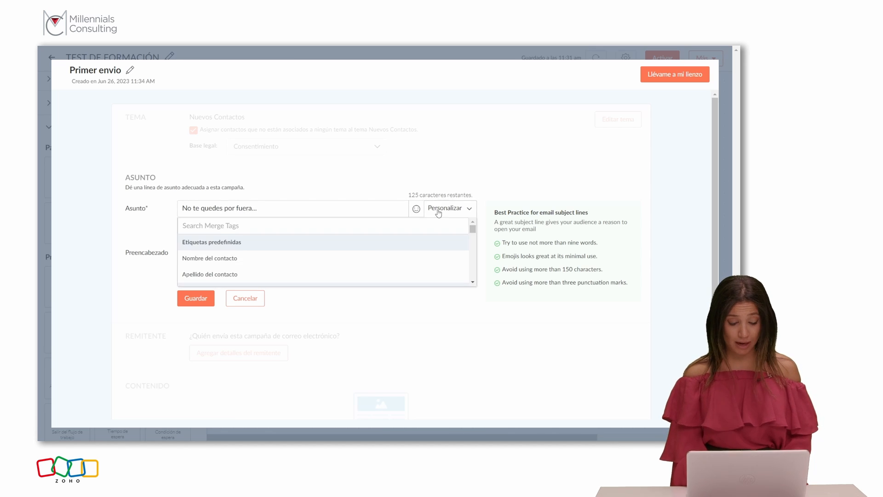
click(270, 259)
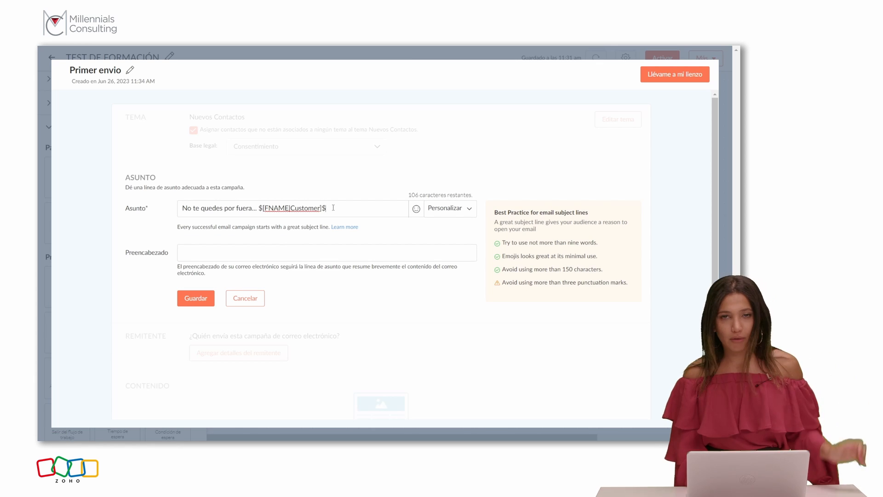
Step: Set the preheader to "No sabes lo que te pierdes, y creo que es el momento de que lo sepas."
click(258, 252)
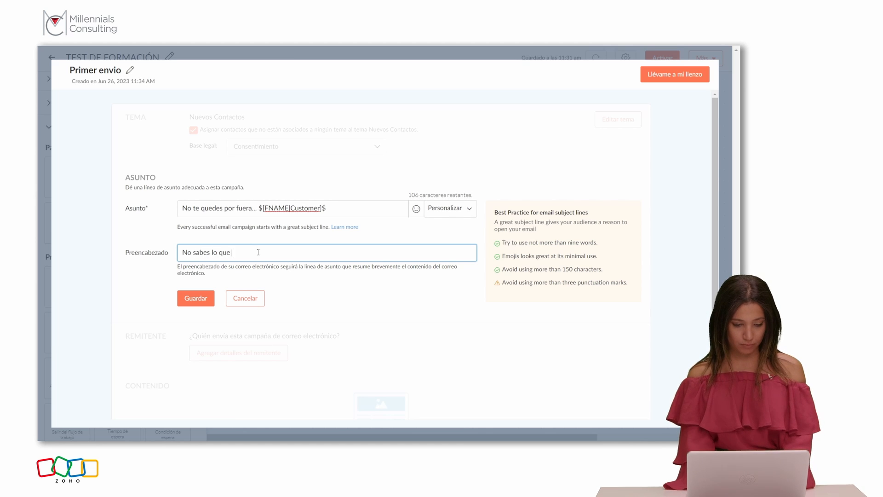
text(pierdes, y creo q)
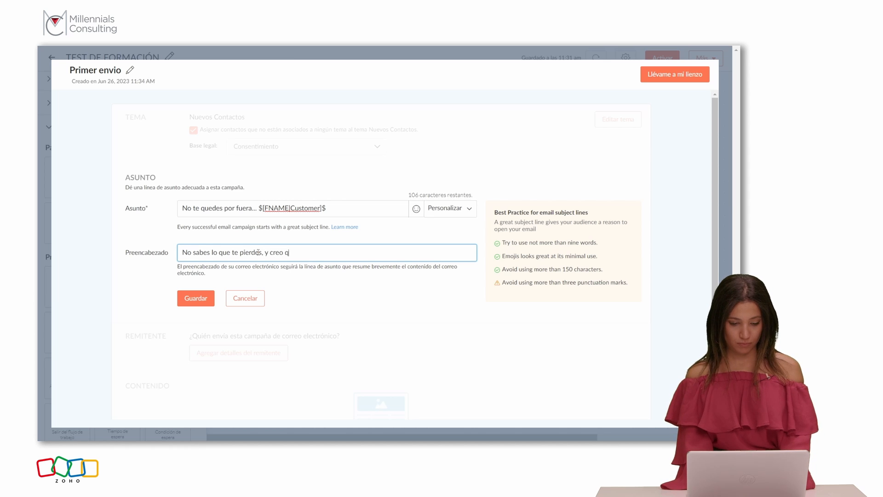
text(omento de)
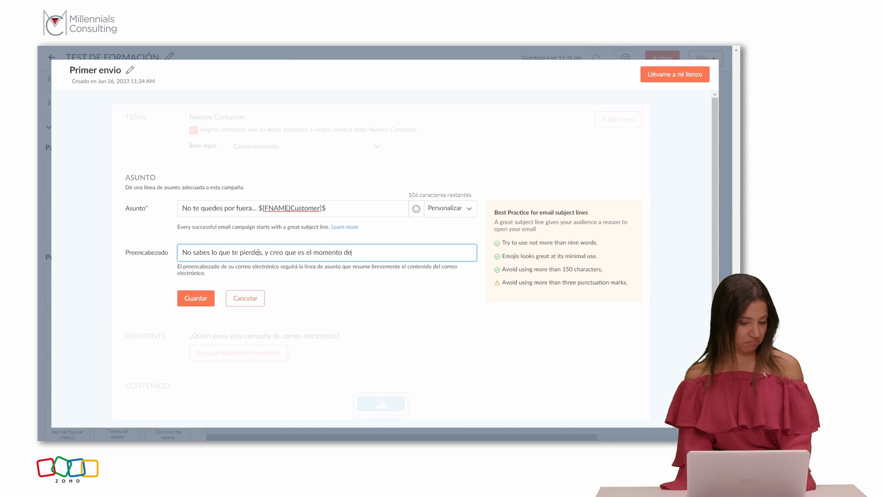
text(.)
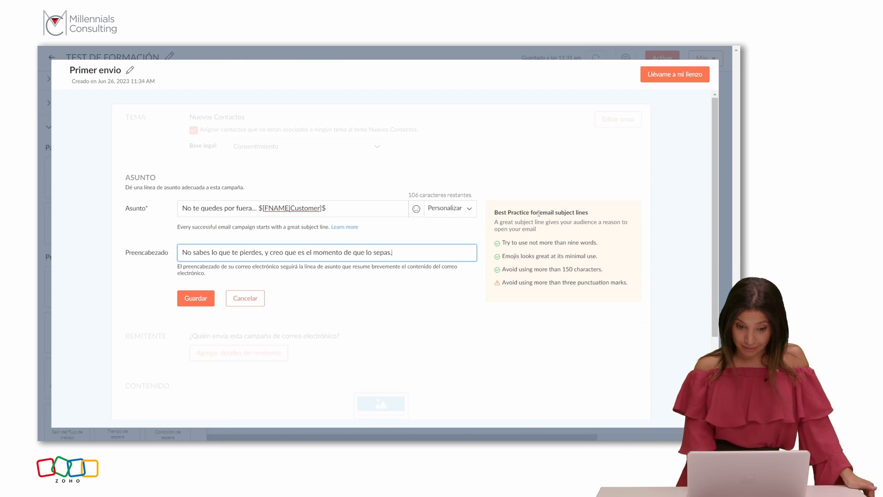
Step: Add a smiley emoji at the end of the subject line and save the subject details
click(403, 214)
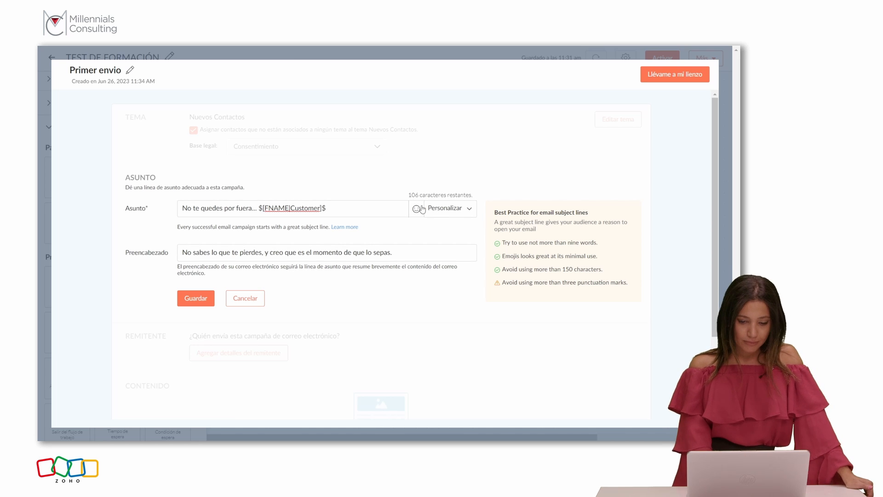
click(421, 209)
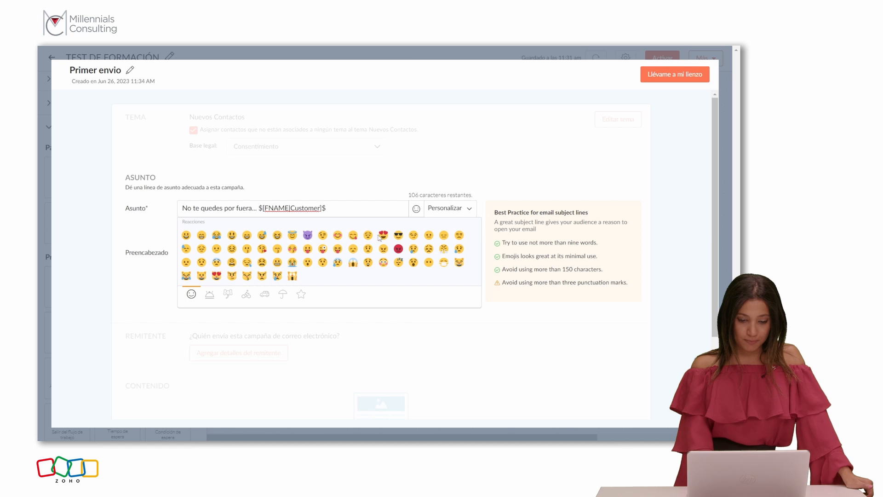
click(370, 237)
click(382, 167)
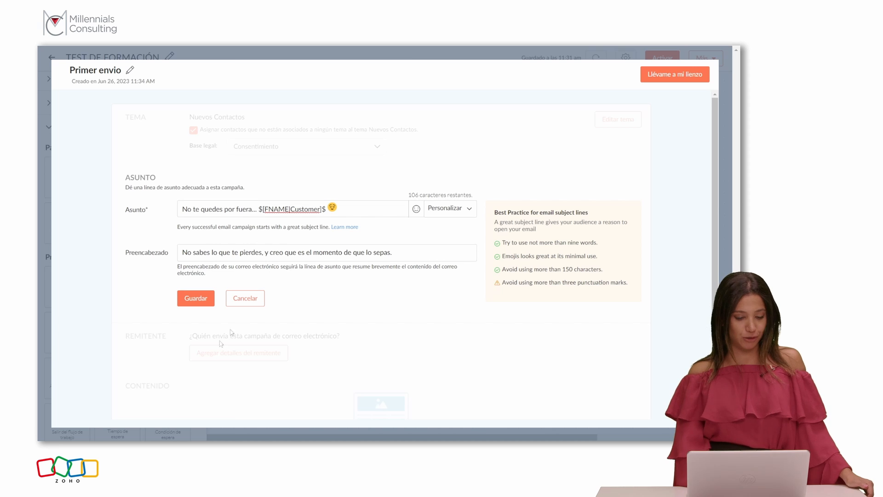
click(194, 299)
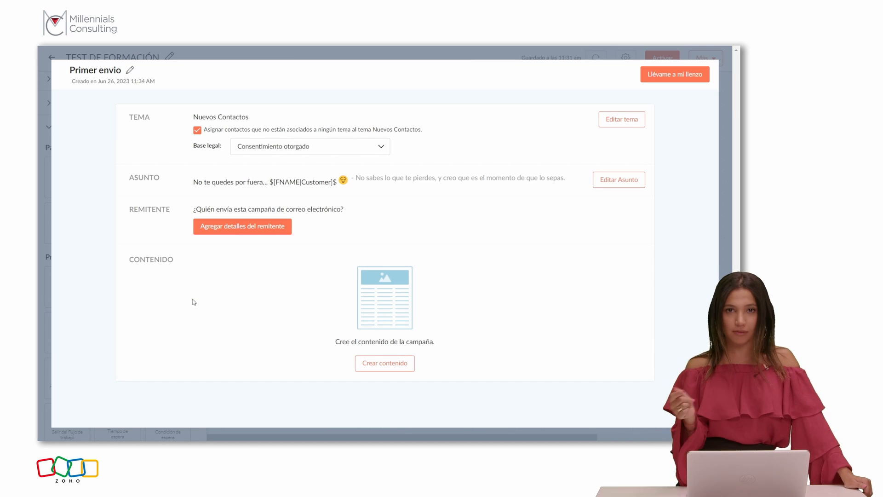
Step: Open the sender details of the Primer envio message for editing
click(224, 229)
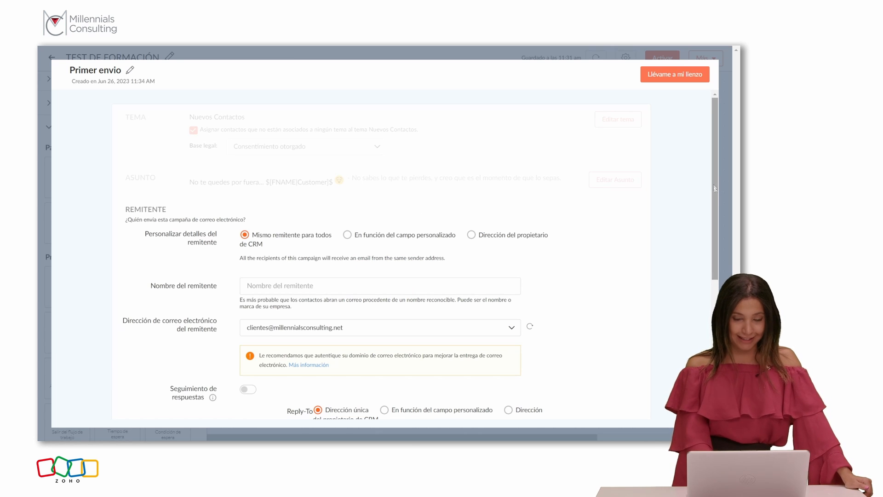
drag(715, 188, 714, 207)
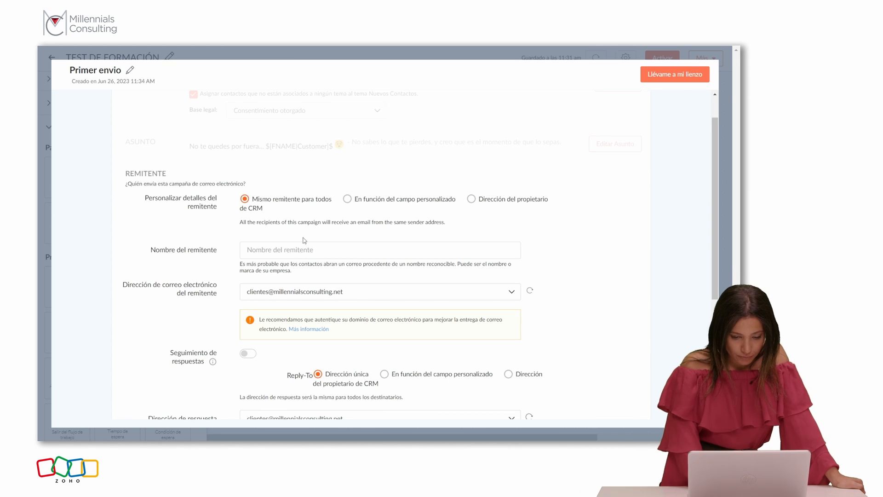
Step: Try a custom-field-based sender, using Company Name for the name and Correo electrónico 1 for the address
click(347, 199)
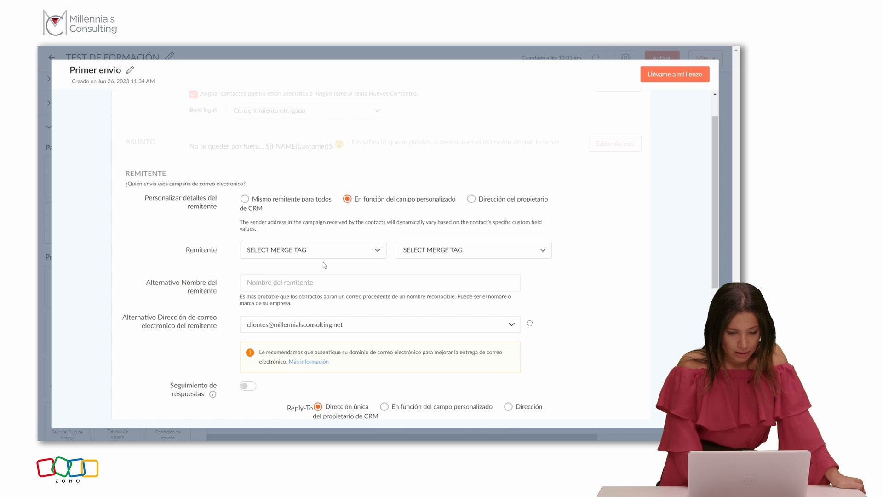
click(347, 254)
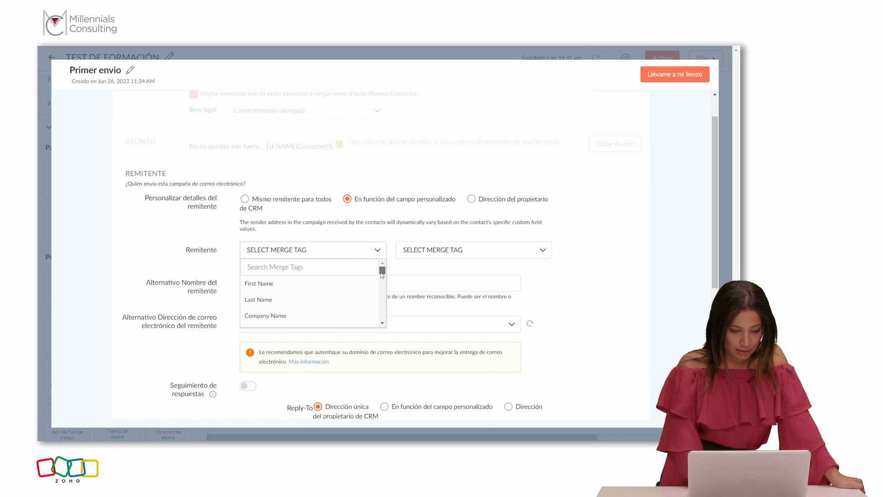
mouse_move(381, 275)
mouse_down()
mouse_move(382, 283)
mouse_move(381, 275)
mouse_up()
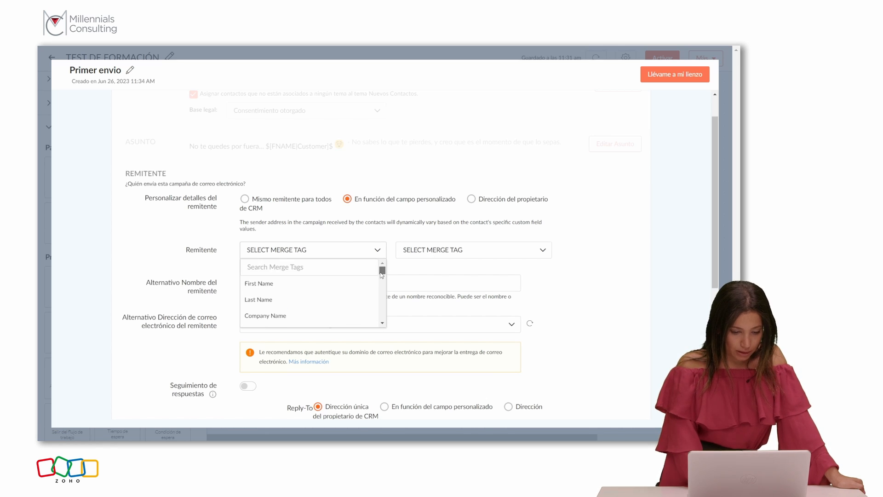
click(336, 315)
click(424, 251)
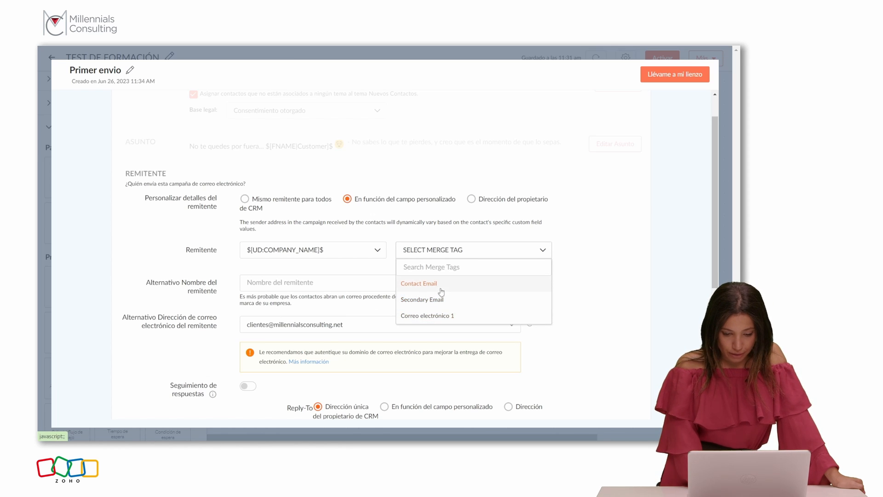
click(443, 287)
click(444, 252)
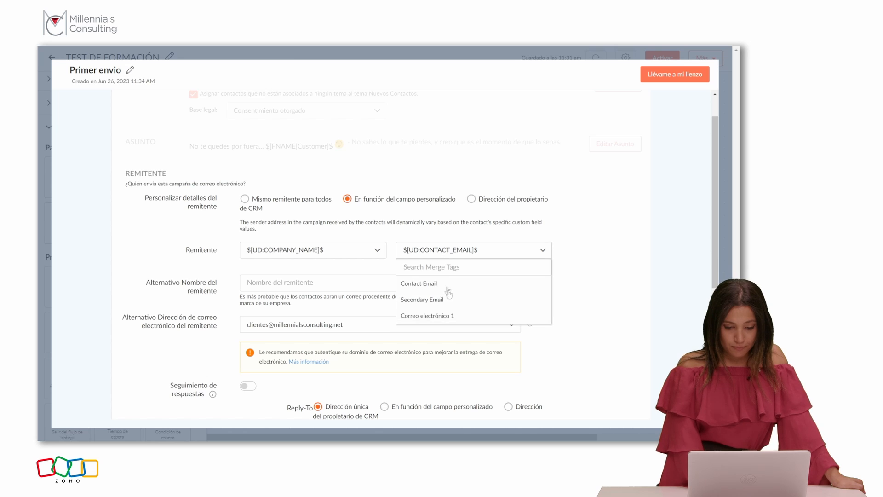
click(453, 316)
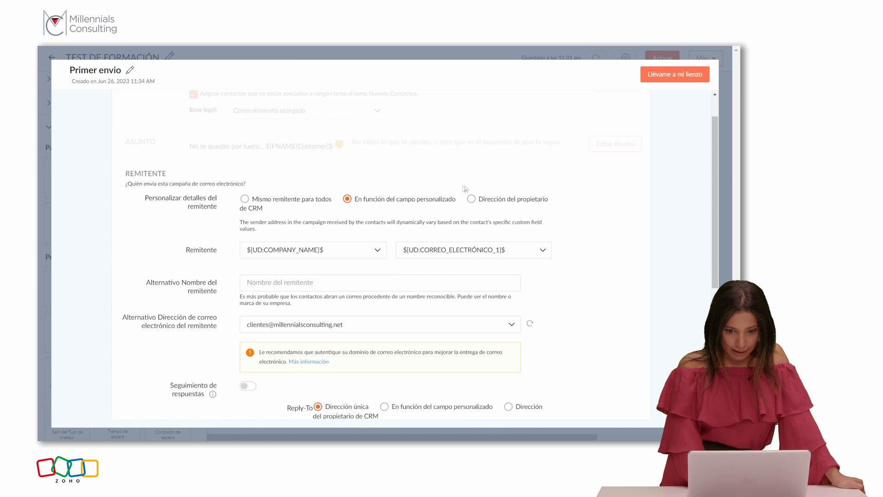
Step: Use the CRM owner's address as the sender, keep the single reply-to address, and save the sender details
click(471, 201)
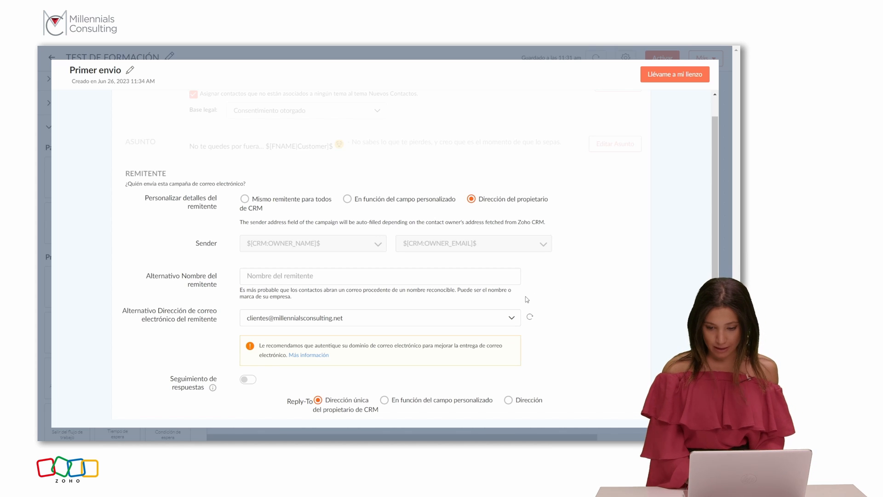
drag(715, 252, 715, 345)
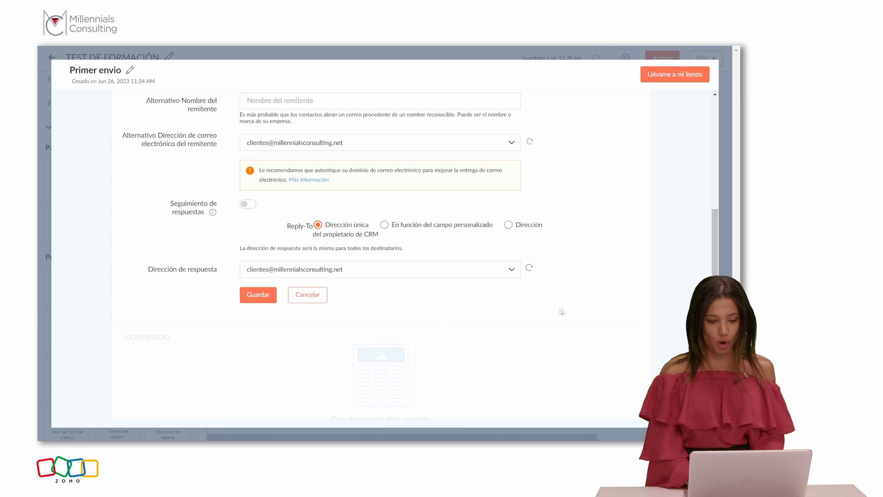
click(472, 274)
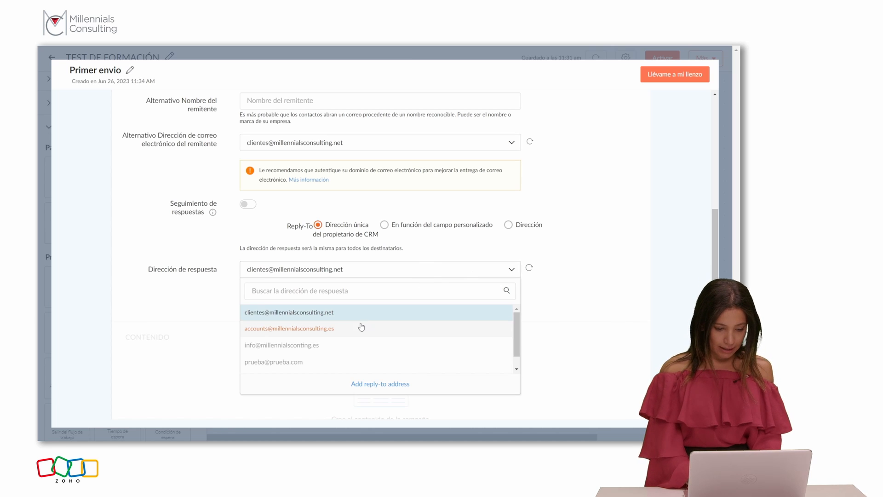
click(432, 236)
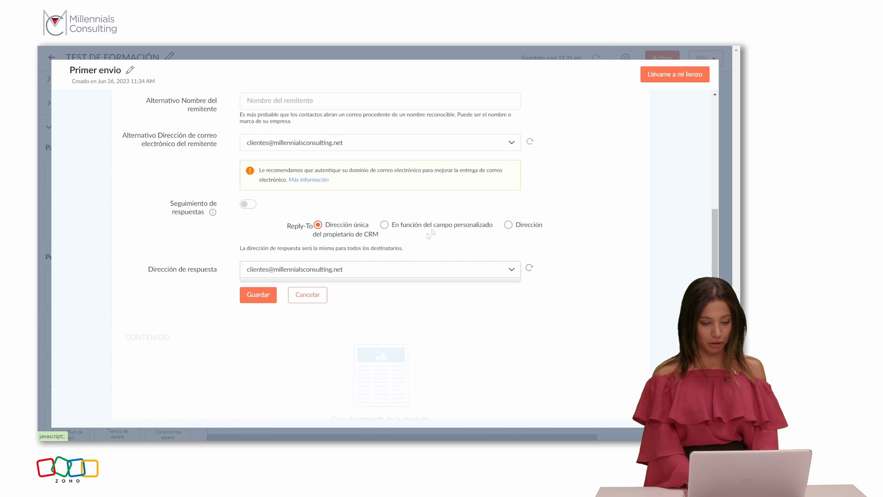
click(256, 300)
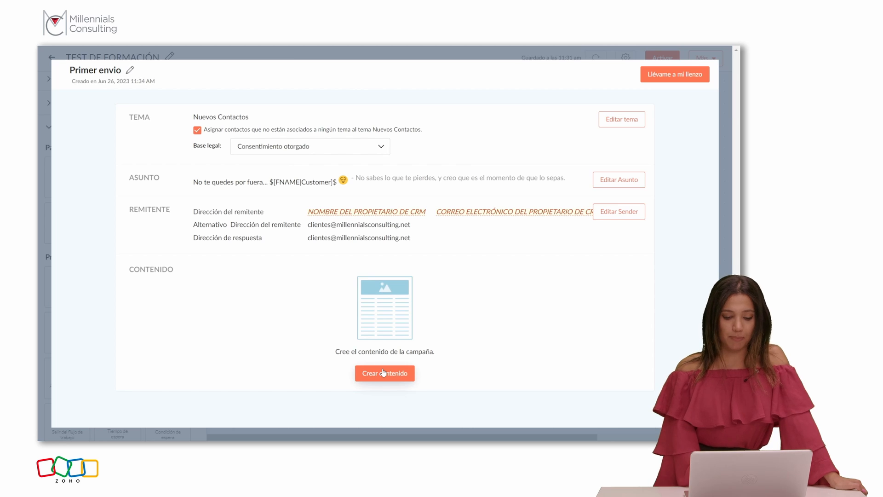
Step: Create the message content from the predesigned Seasons template Abide and accept its design
click(384, 373)
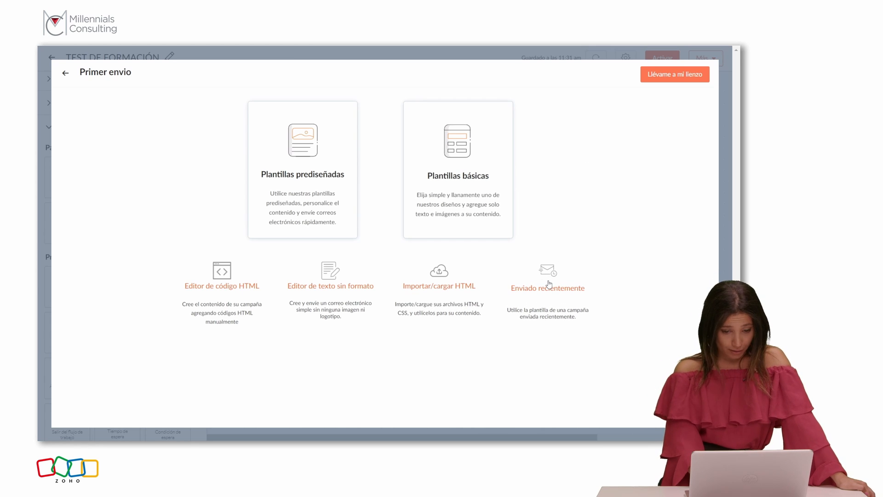
click(304, 191)
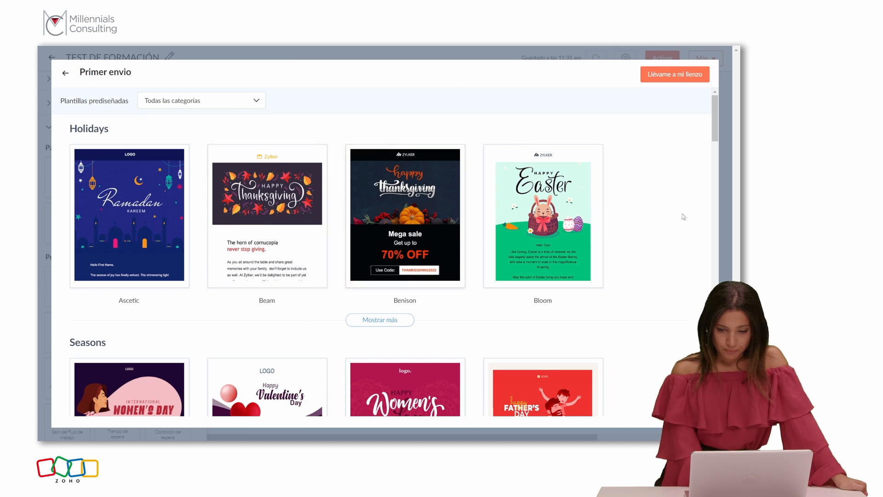
drag(715, 136, 698, 167)
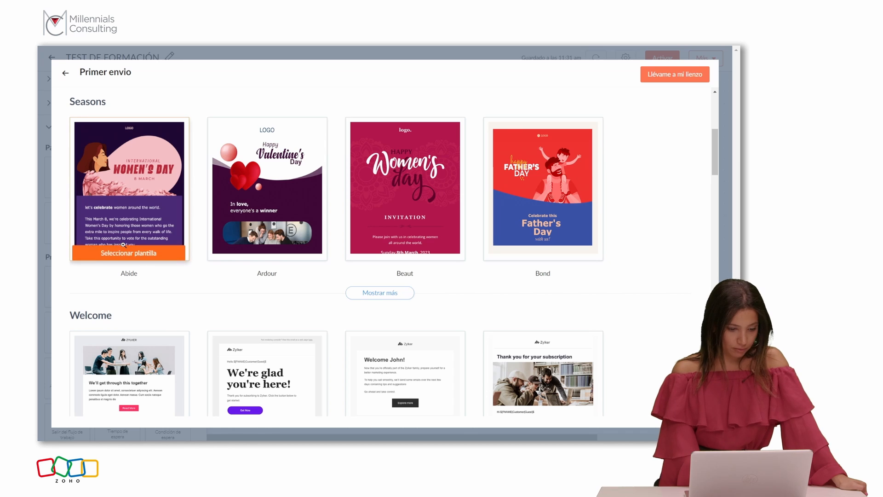
click(123, 249)
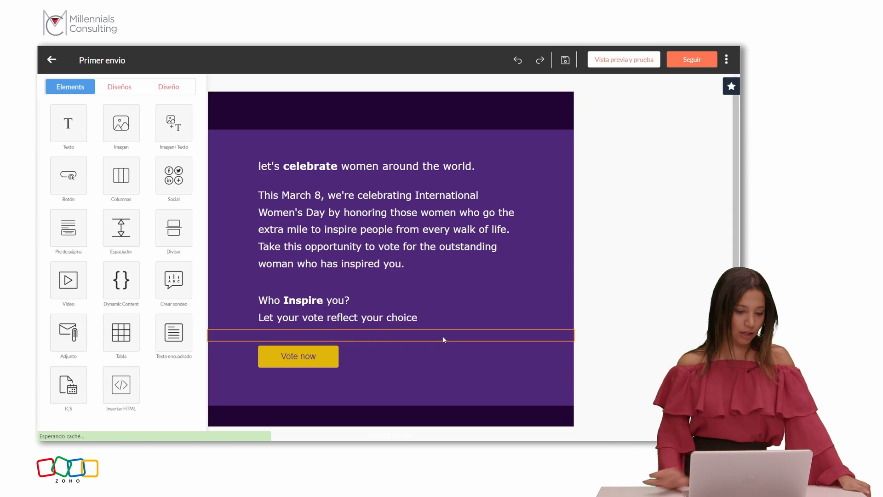
click(700, 61)
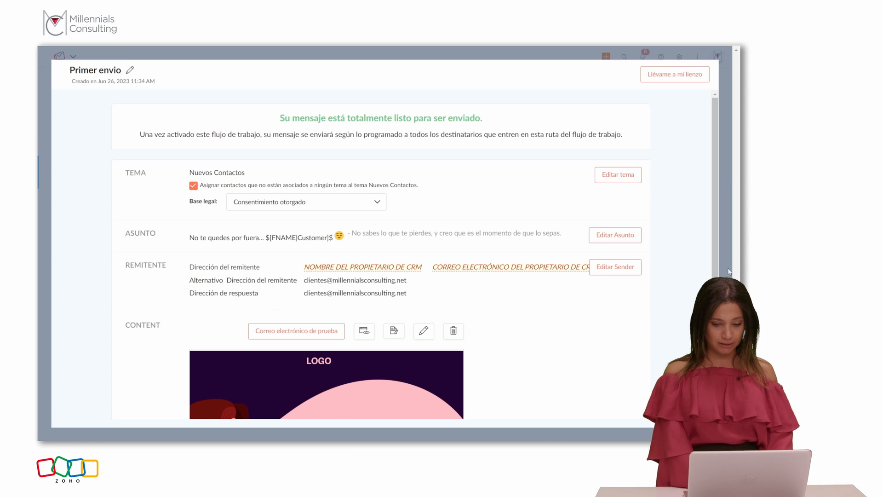
Step: Review the completed Primer envio message and return to the workflow canvas
drag(721, 258, 719, 130)
drag(684, 89, 702, 48)
click(680, 80)
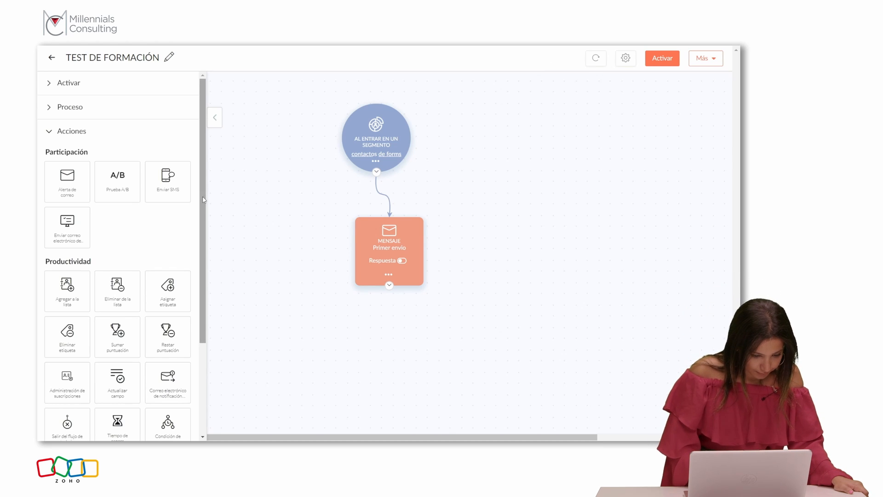
drag(203, 200, 203, 290)
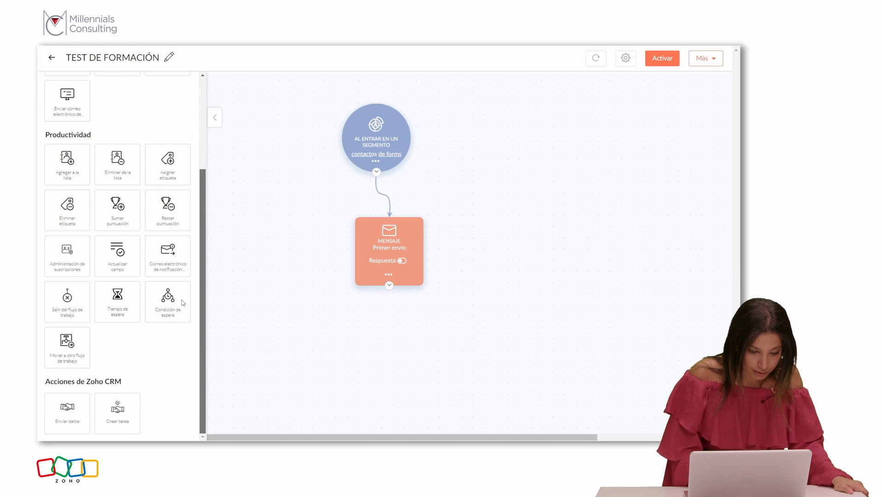
scroll(183, 302, up, 3)
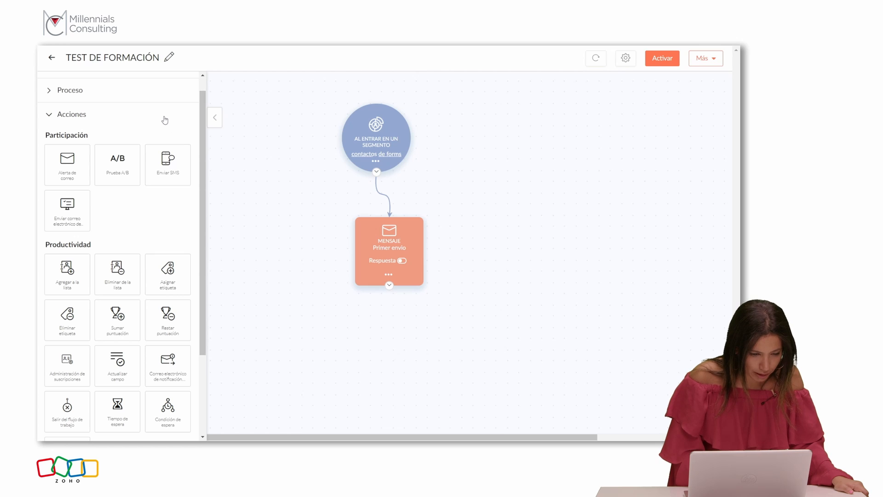
click(142, 94)
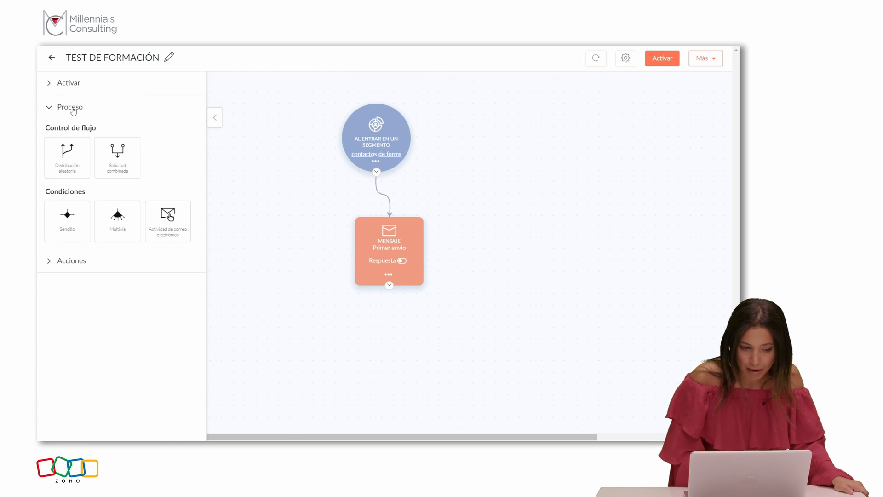
click(66, 260)
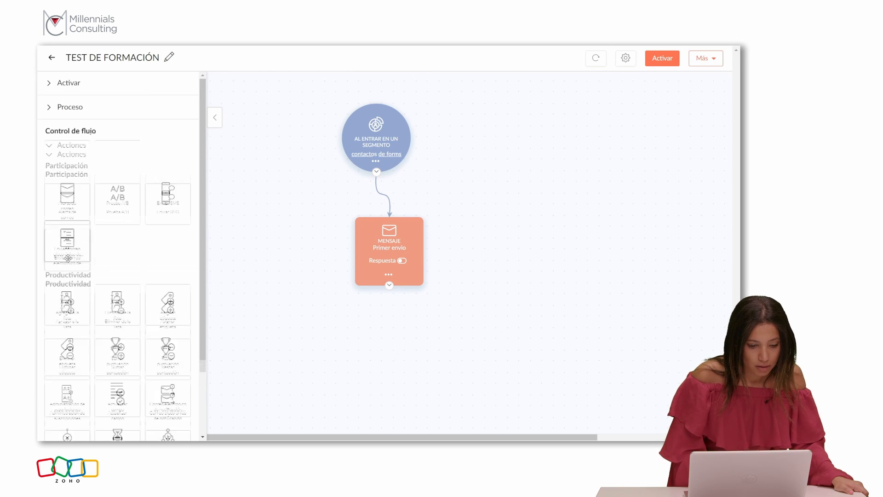
drag(202, 227, 194, 309)
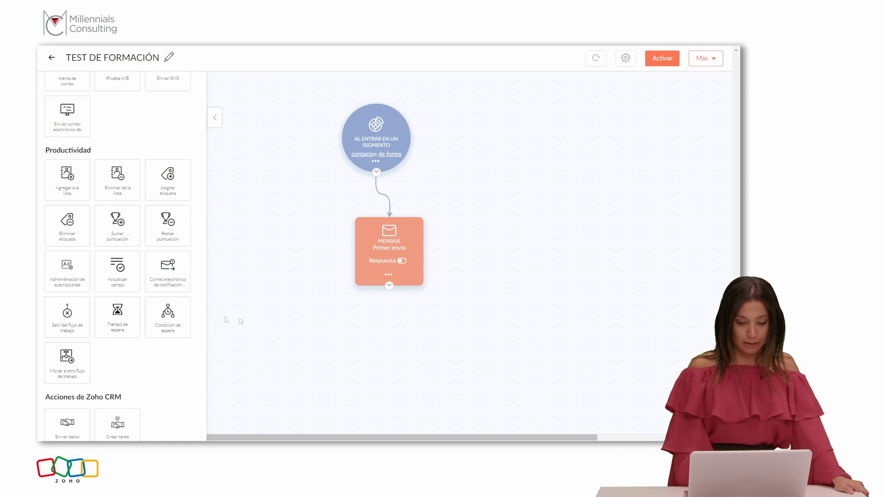
Step: Enable the response action on the Primer envio message with the Abierto condition
click(402, 262)
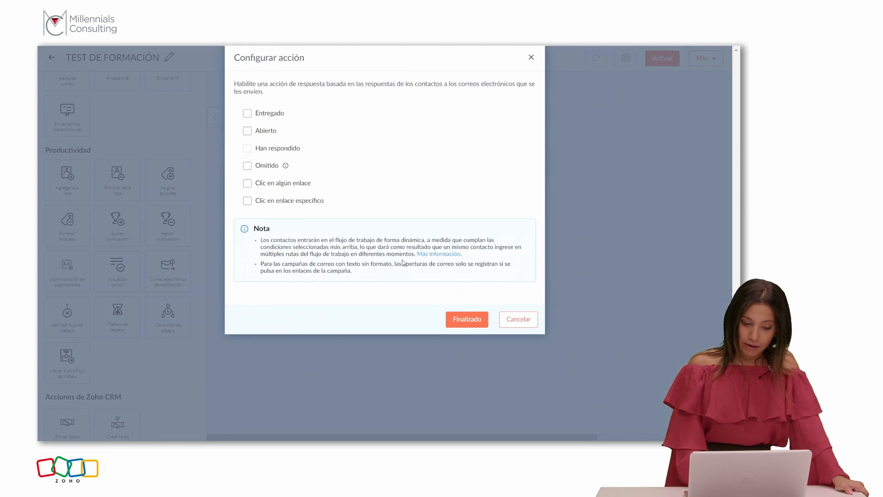
click(248, 131)
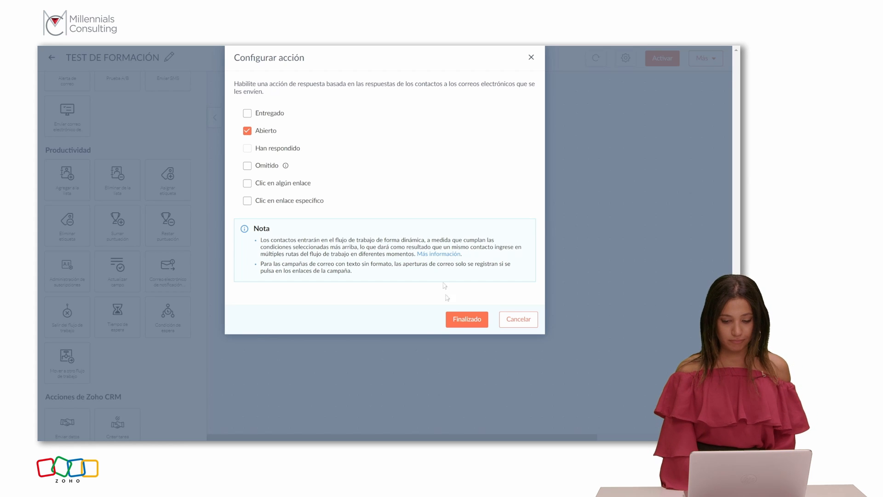
click(467, 319)
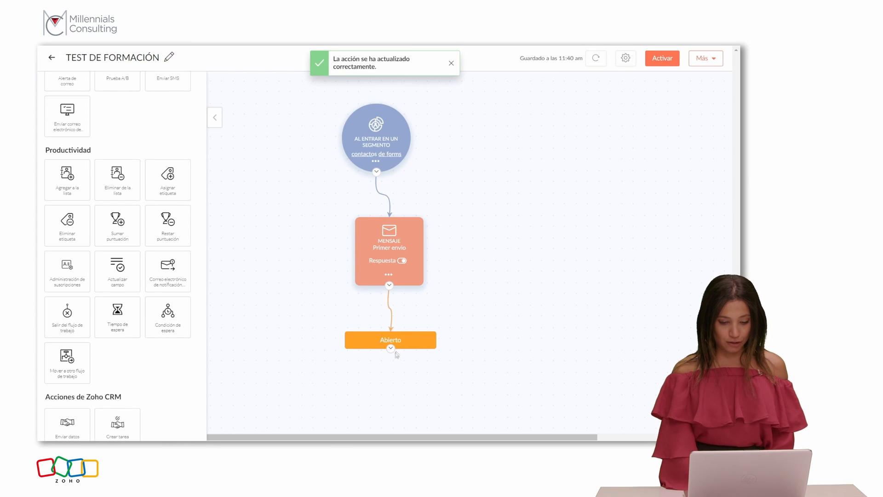
Step: Reopen the Primer envio message to review its settings and content, and return to the workflow canvas
click(389, 276)
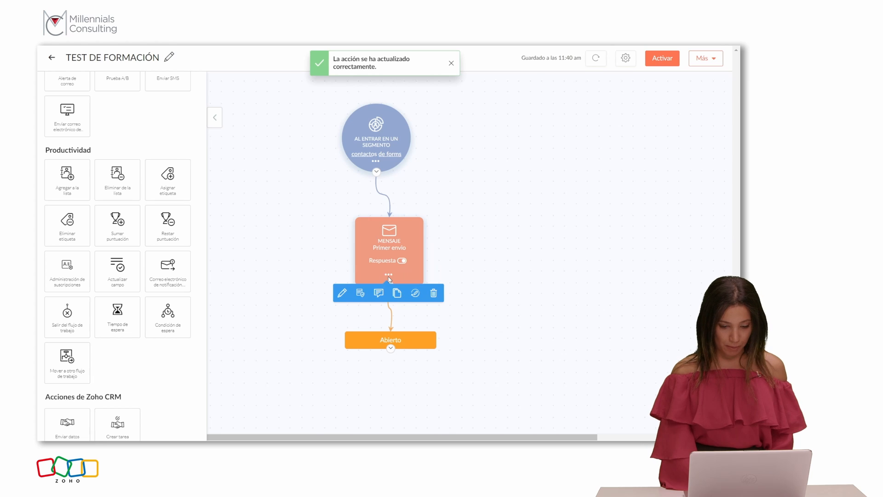
click(343, 291)
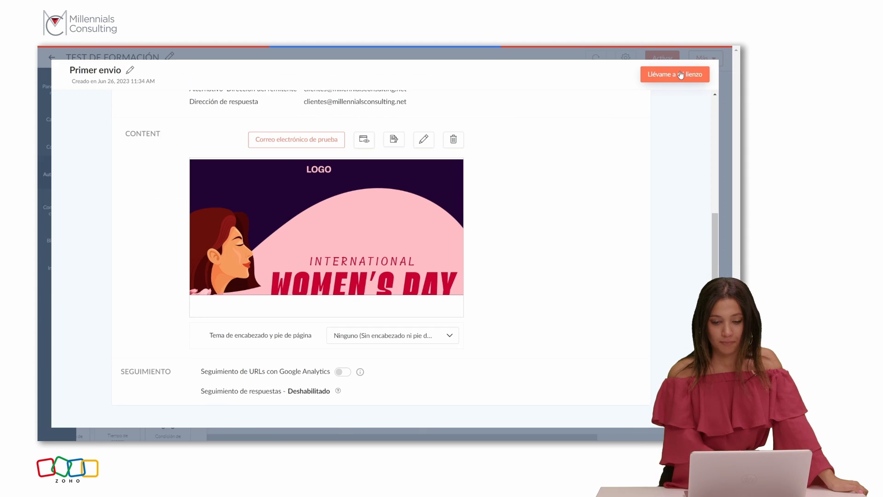
click(680, 71)
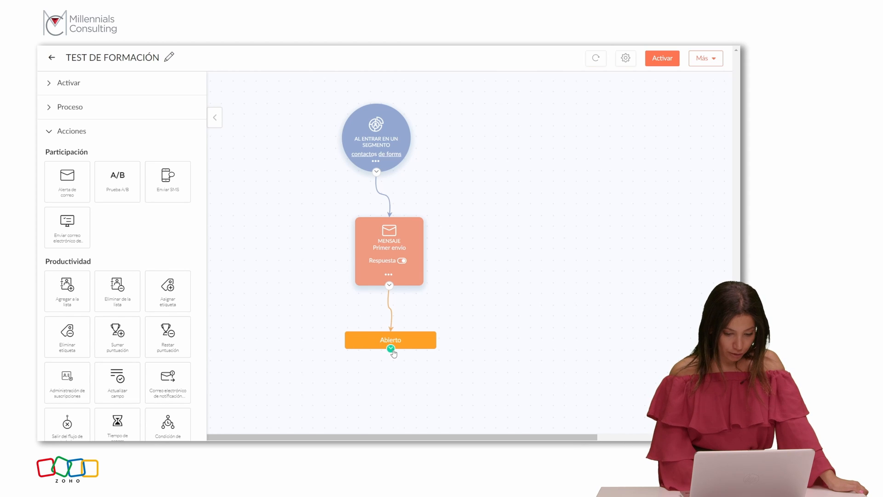
click(390, 277)
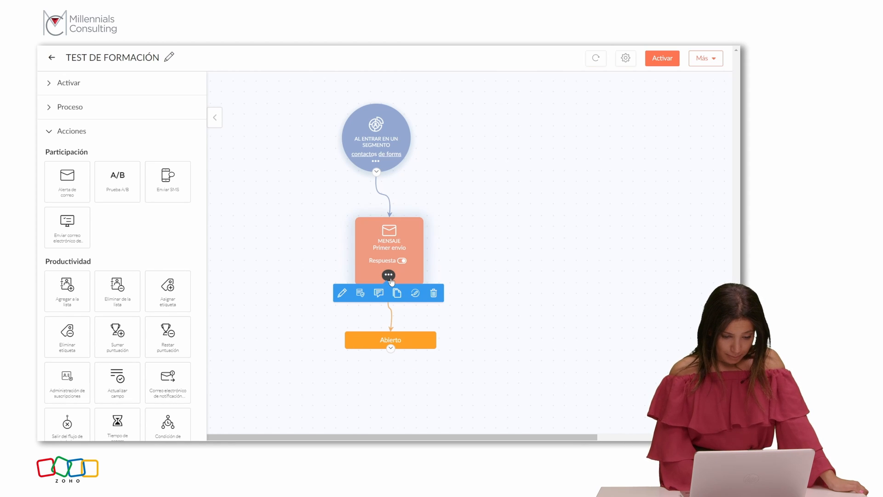
click(342, 300)
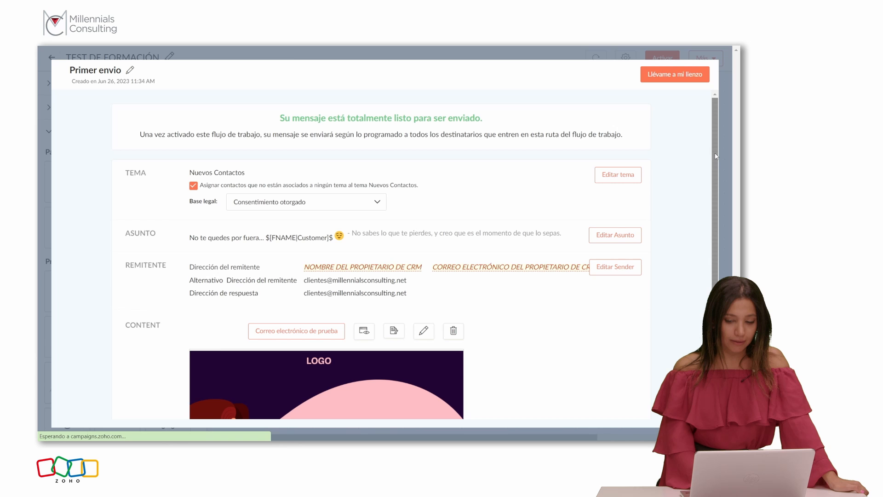
scroll(716, 156, down, 4)
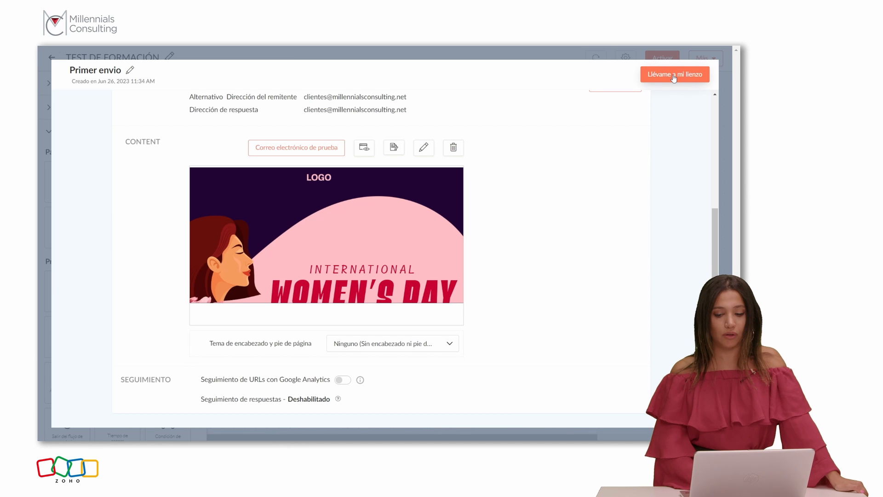
click(674, 76)
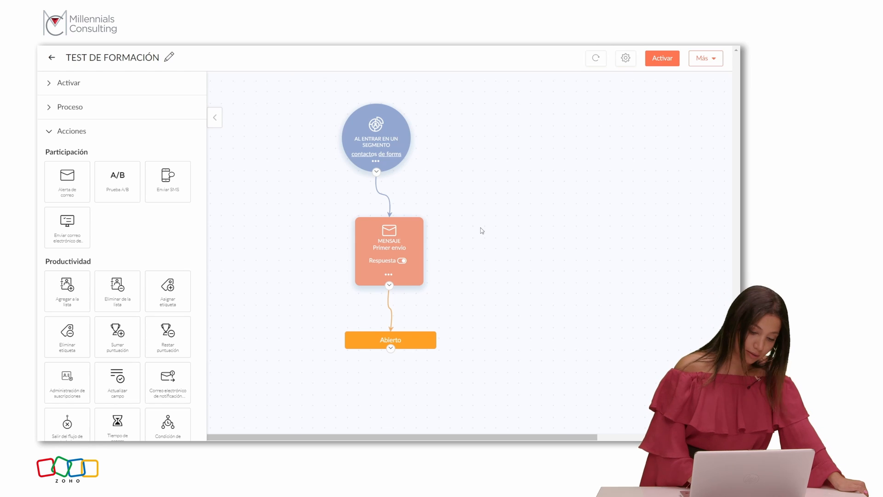
Step: Attach the note "Esto va para todo el segmento" to the Primer envio message, view it and close it
click(389, 275)
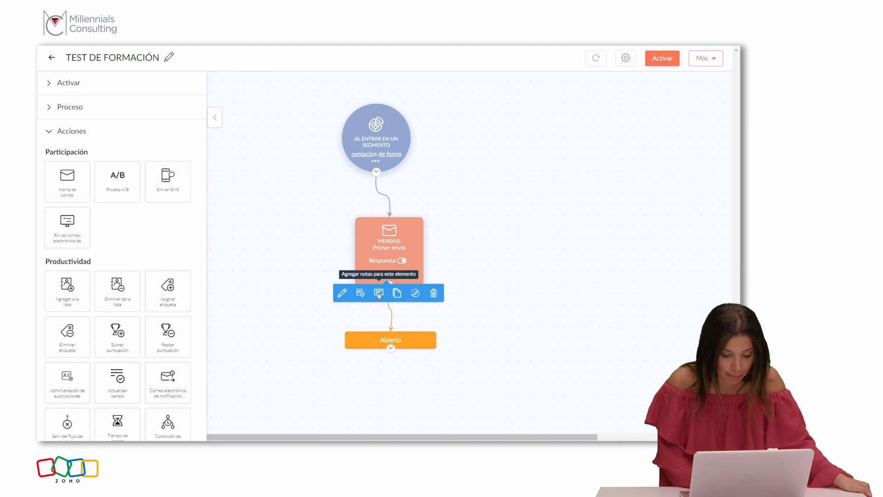
click(378, 294)
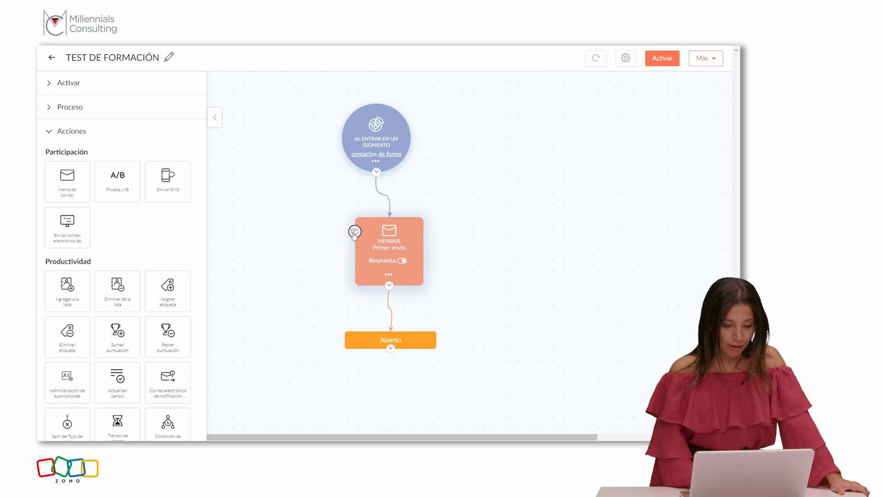
click(354, 233)
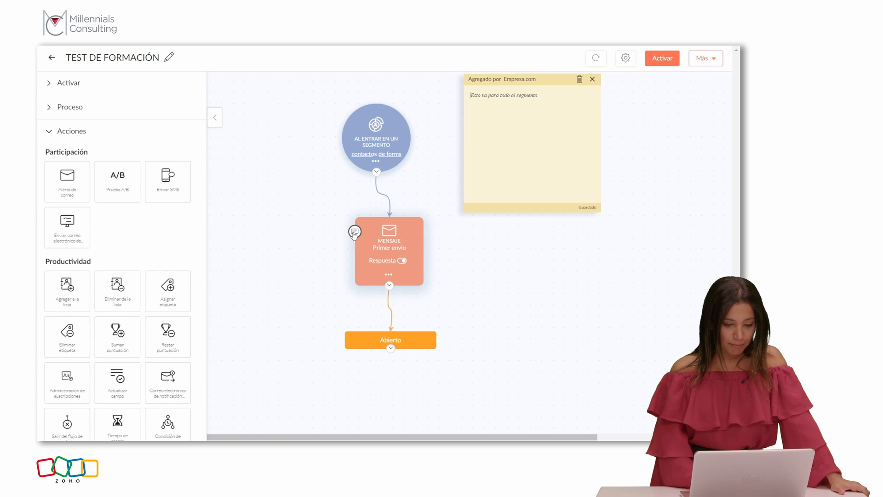
click(593, 80)
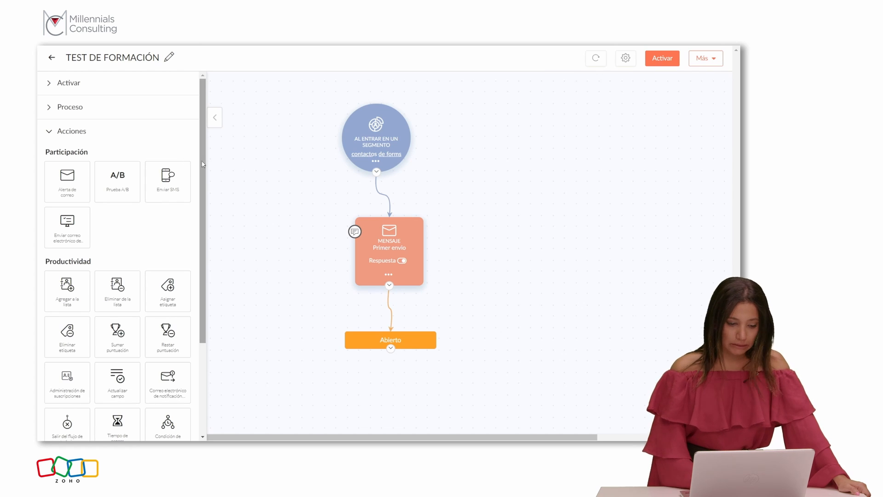
Step: Add a Tiempo de espera element after the Abierto branch and set its wait time to 1 Día(s)
scroll(187, 161, down, 3)
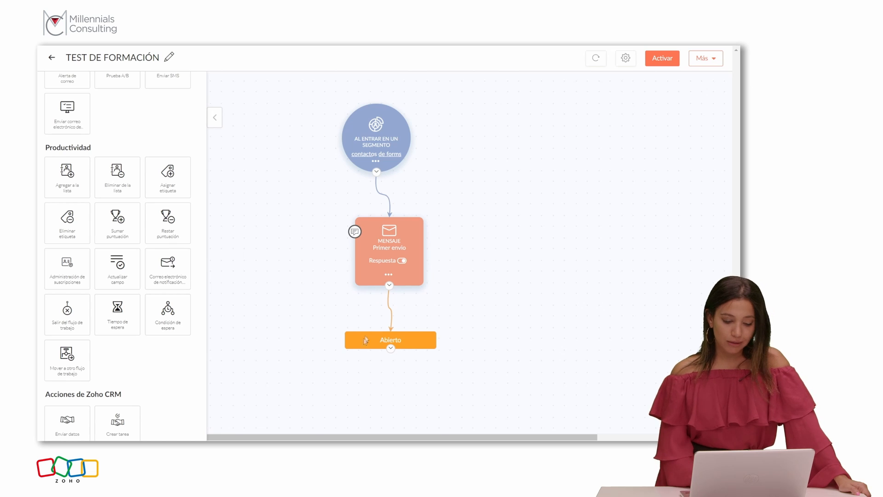
drag(119, 308, 300, 377)
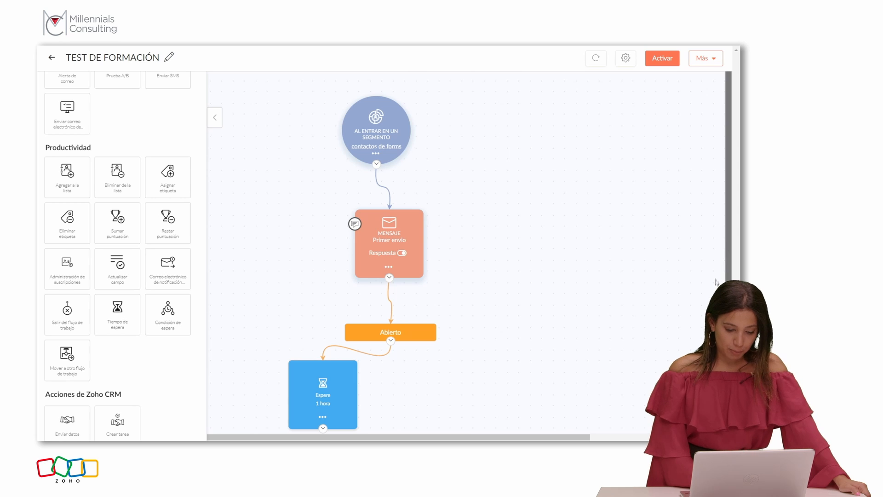
click(326, 420)
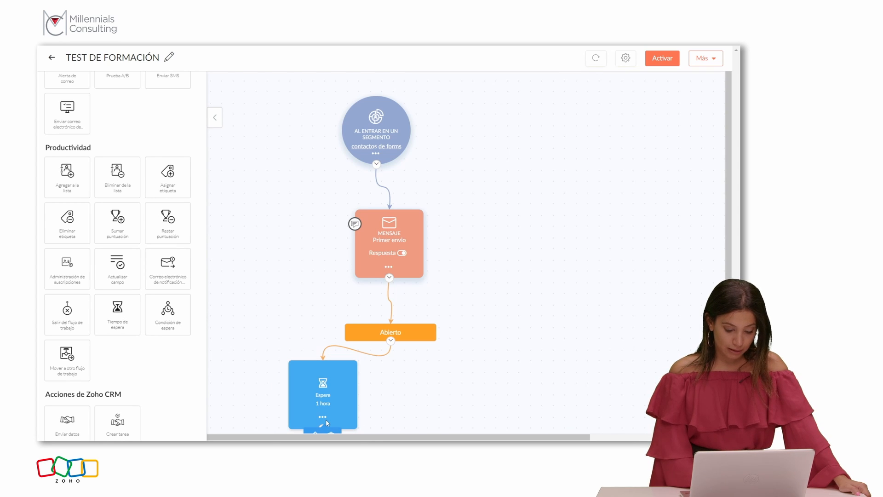
drag(729, 317, 728, 331)
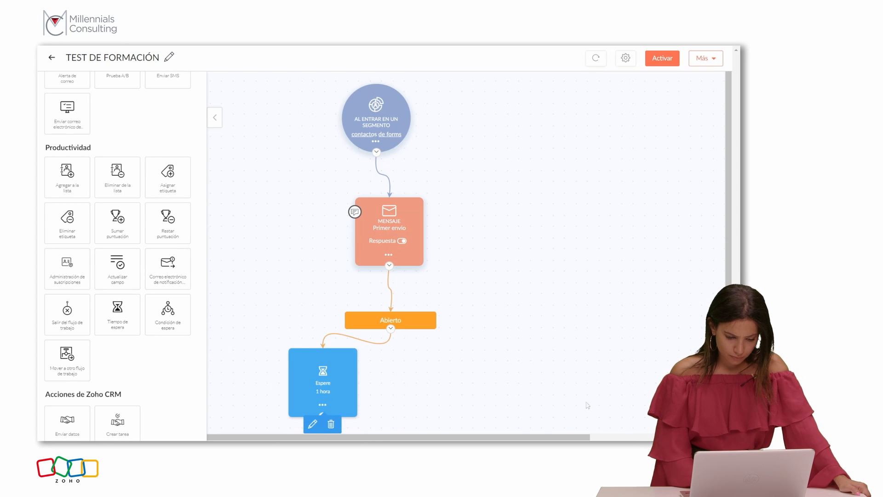
click(313, 424)
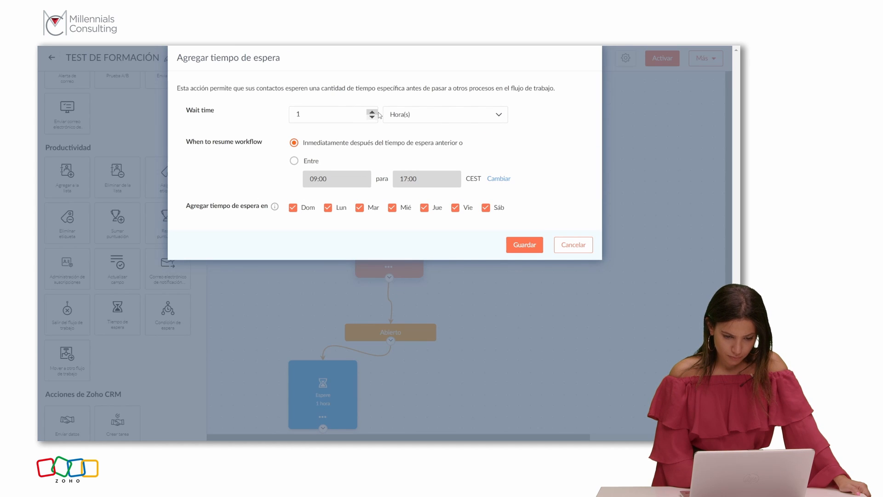
click(417, 120)
click(416, 146)
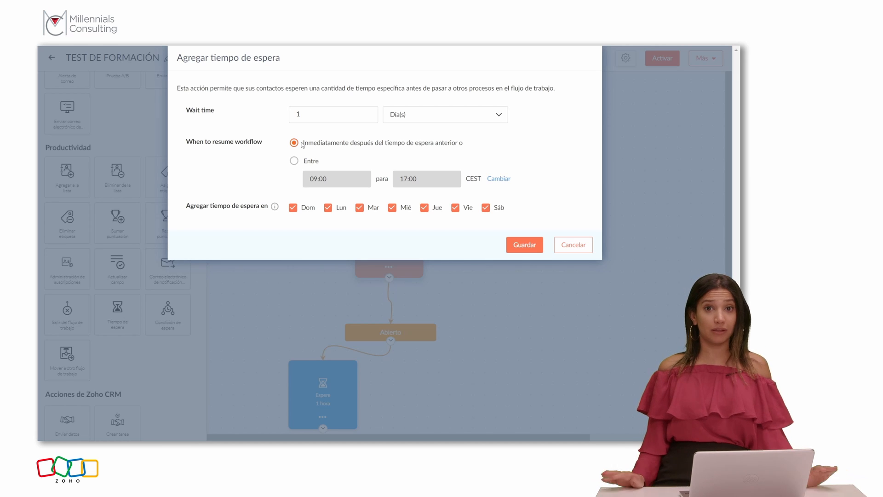
Step: Exclude Friday, Saturday and Sunday from the wait time and save it
click(457, 208)
click(486, 208)
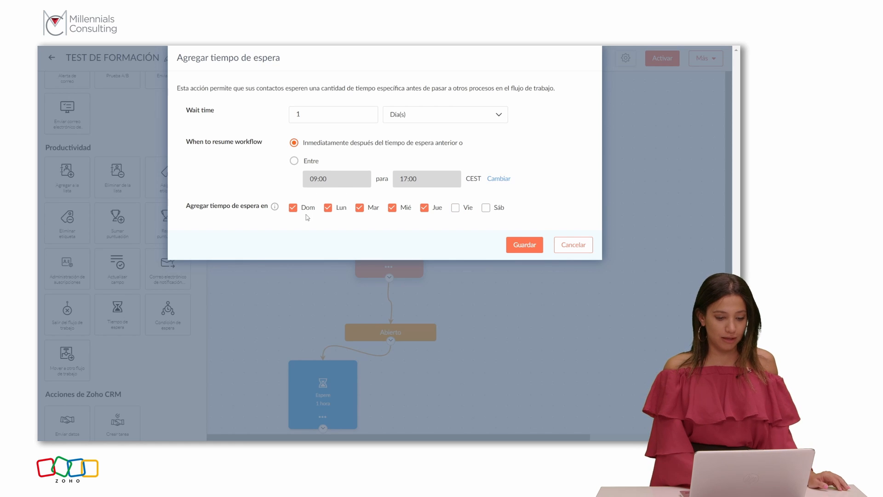
click(293, 210)
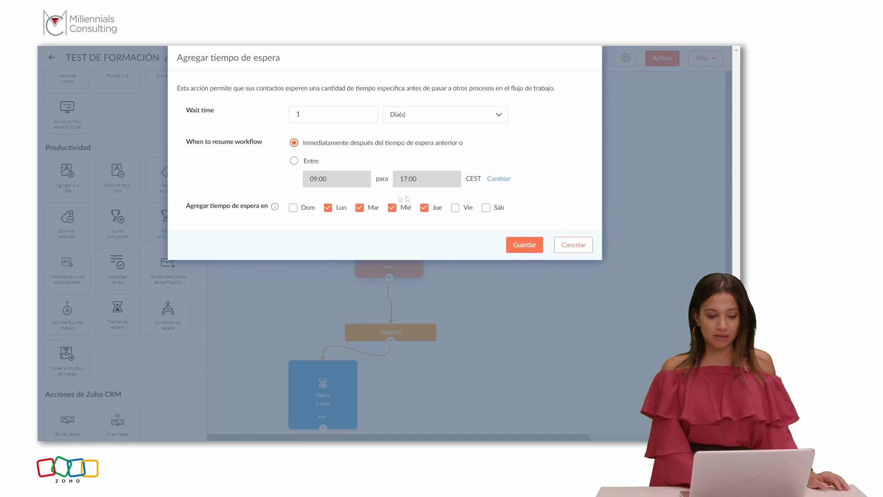
click(517, 245)
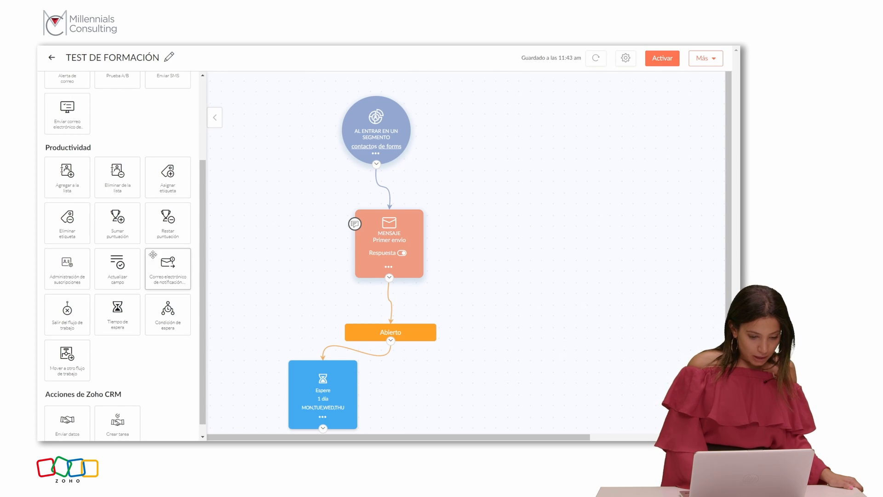
Step: Add a Sumar puntuación action after the wait element and set its score to 10
drag(129, 233, 307, 399)
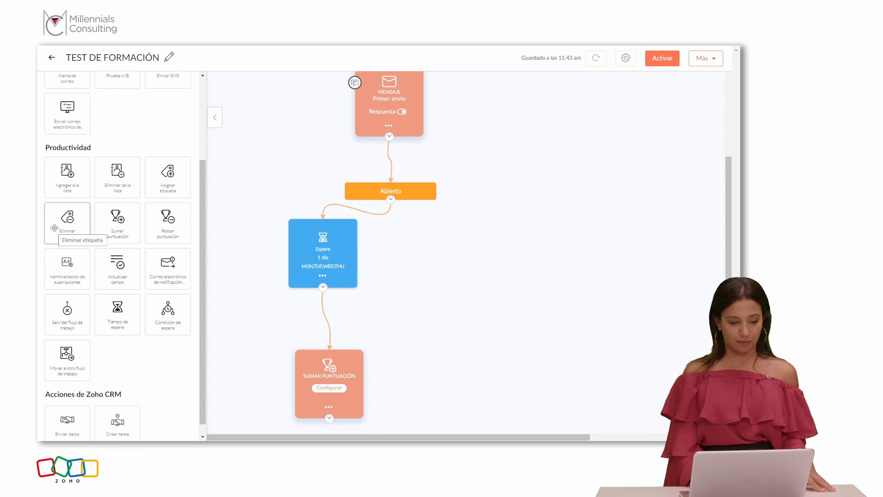
click(331, 388)
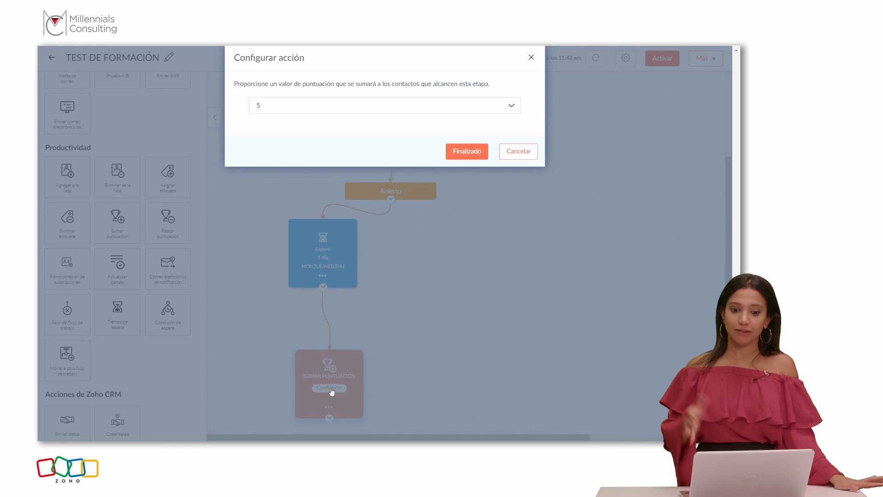
click(366, 108)
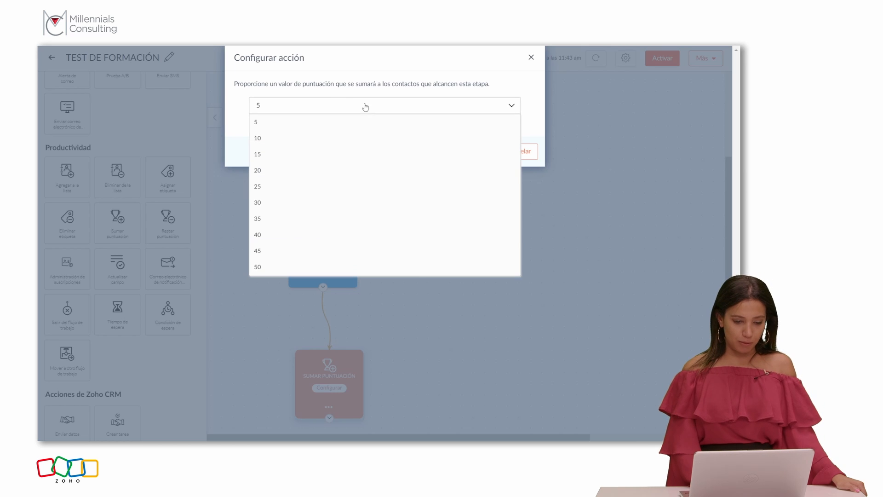
click(339, 147)
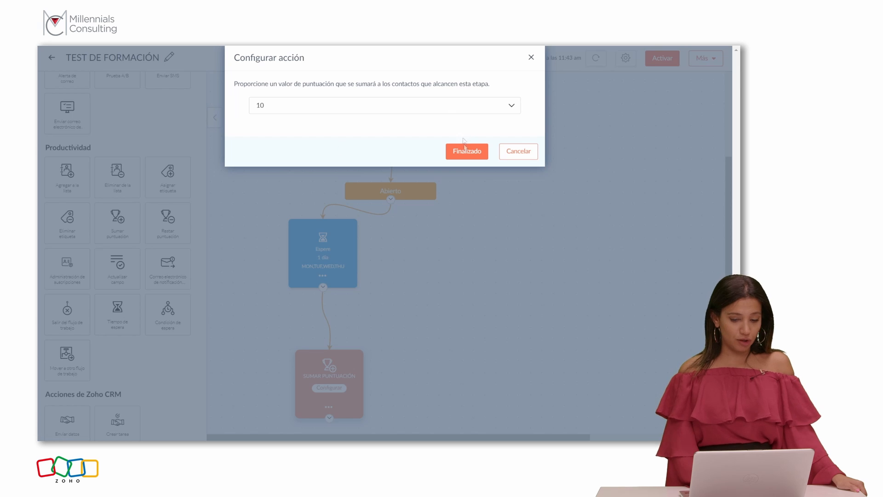
click(466, 153)
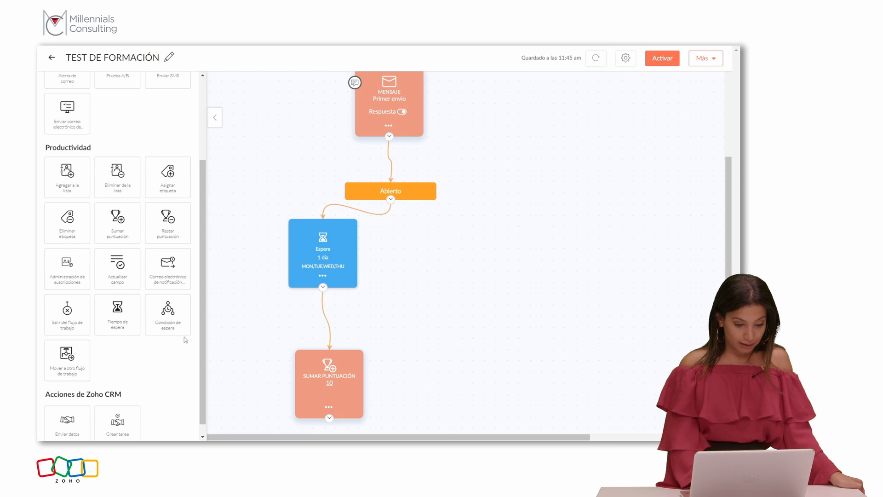
Step: Set the CRM task's data to be pushed to "Actualice los suscriptores existentes y envie contactos nuevos" and continue to the task details
drag(201, 343, 200, 354)
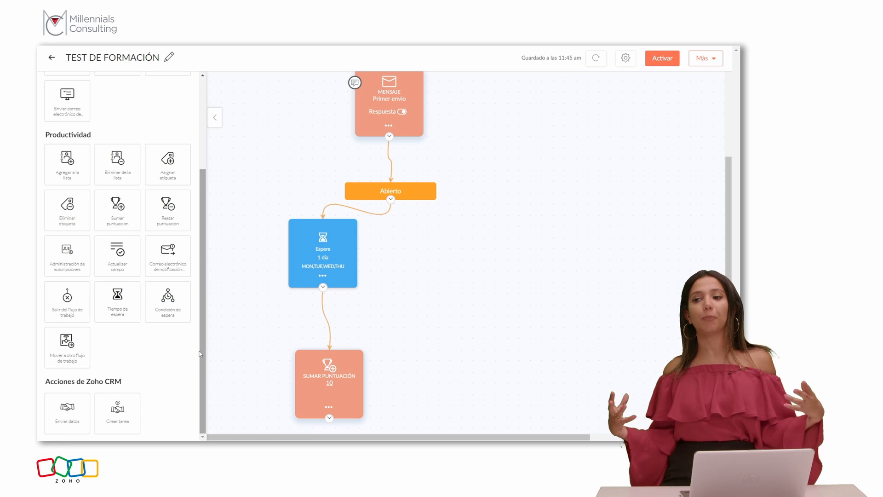
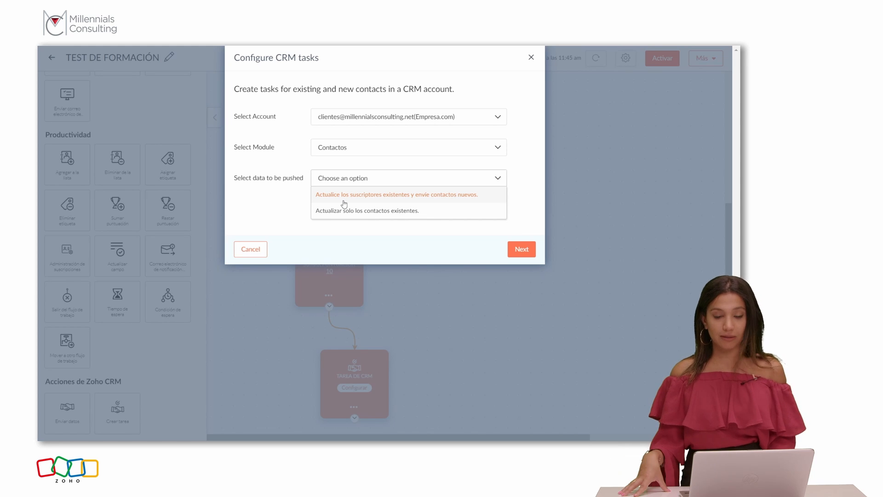
click(344, 197)
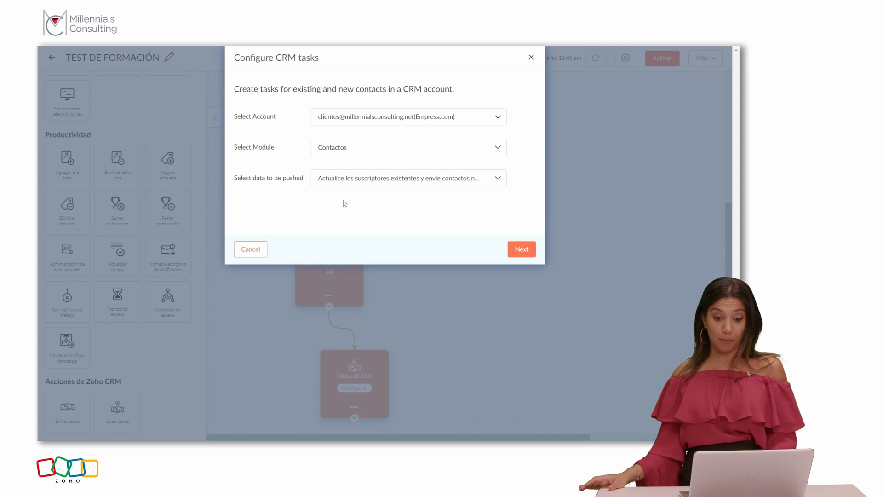
click(520, 250)
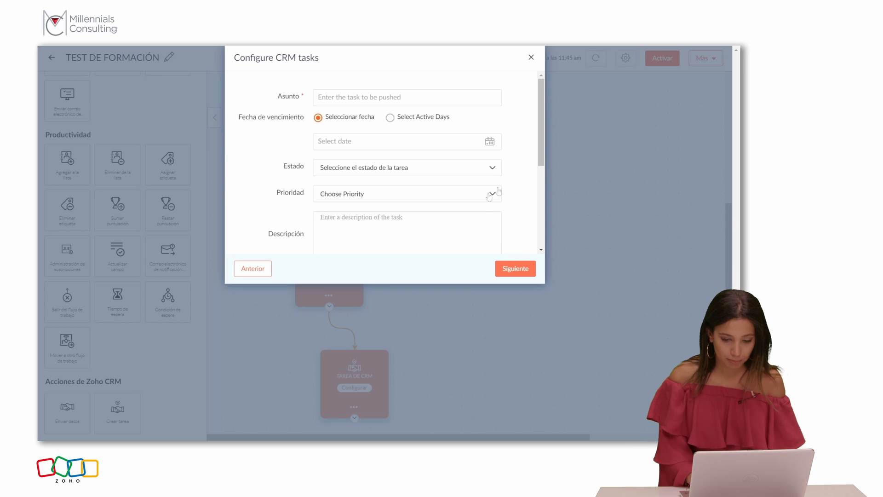
Step: Set the CRM task's Estado to No iniciado and its Prioridad to Alto
drag(541, 157, 540, 189)
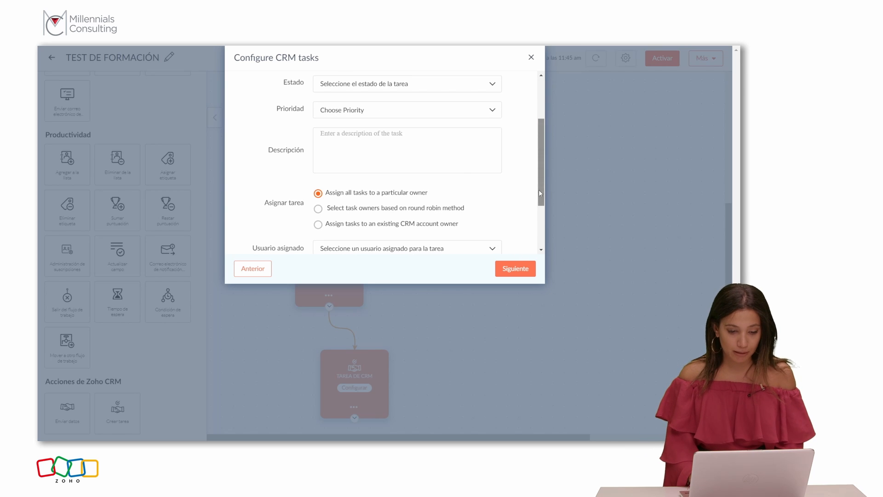
click(351, 144)
click(352, 88)
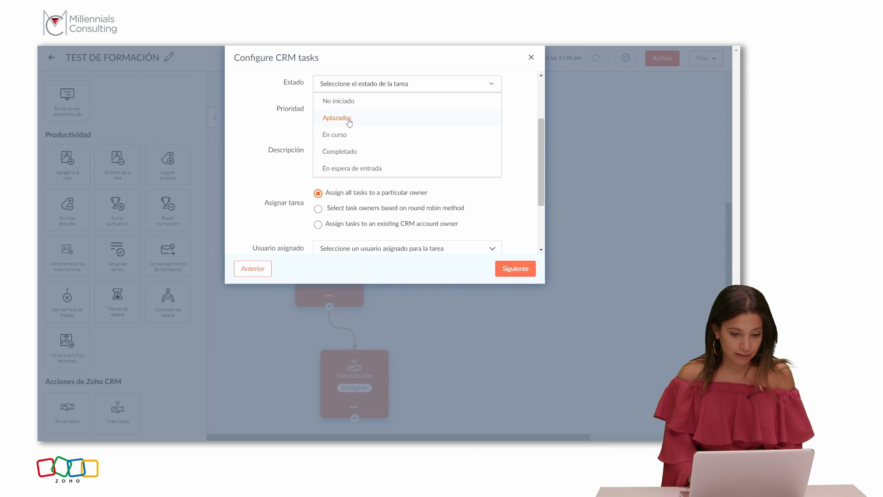
click(347, 104)
click(346, 112)
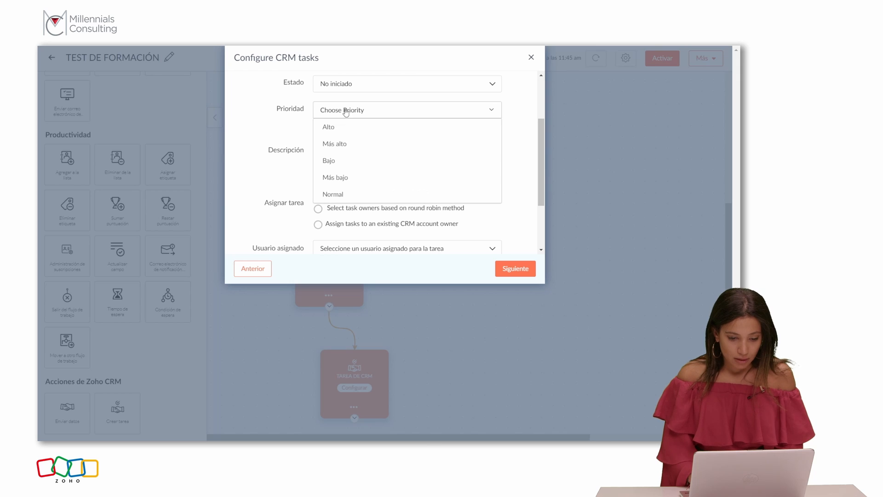
click(345, 131)
Step: Enter "Esta persona ha abierto multiples veces nuestro correo" as the CRM task's description
click(339, 159)
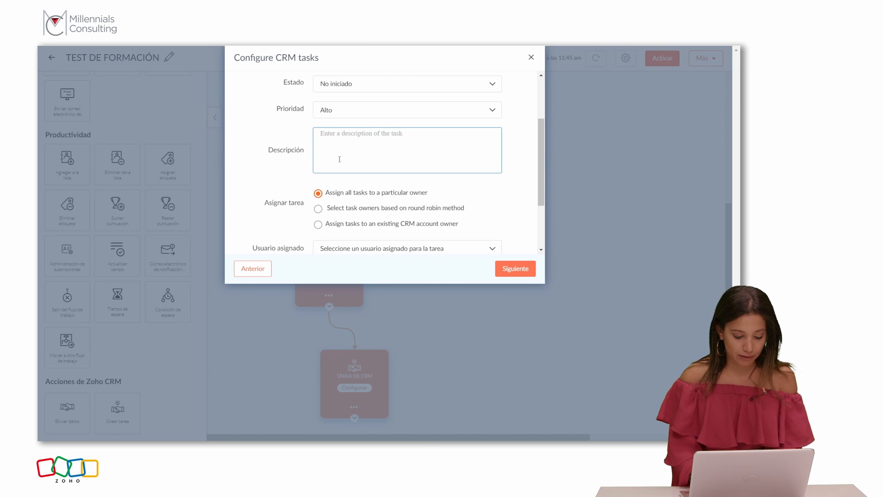
text(Esta persona ha )
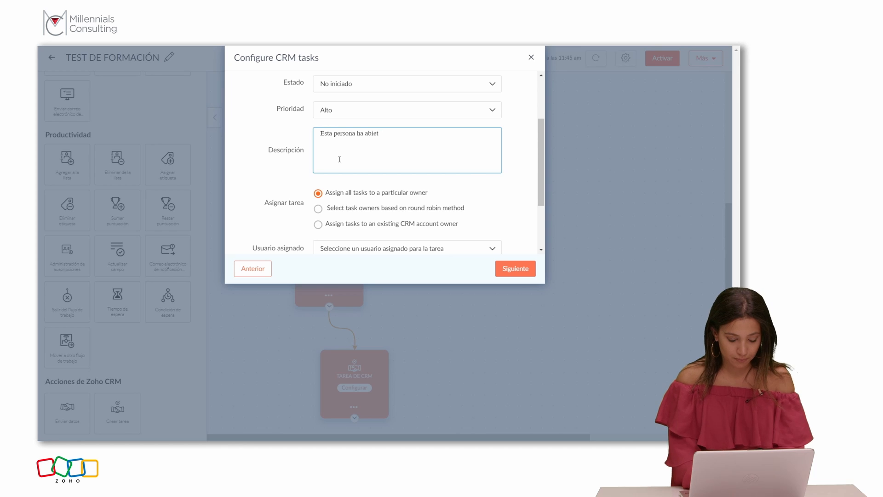
text(abierto multi)
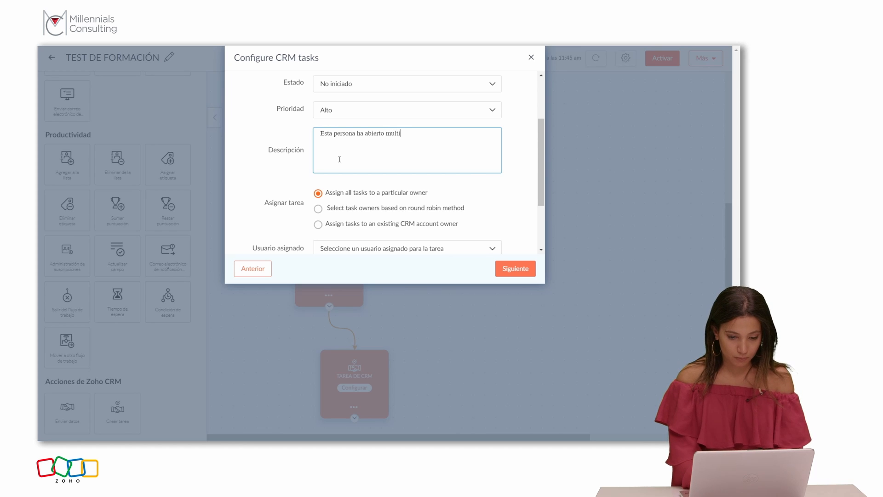
text(ples veces)
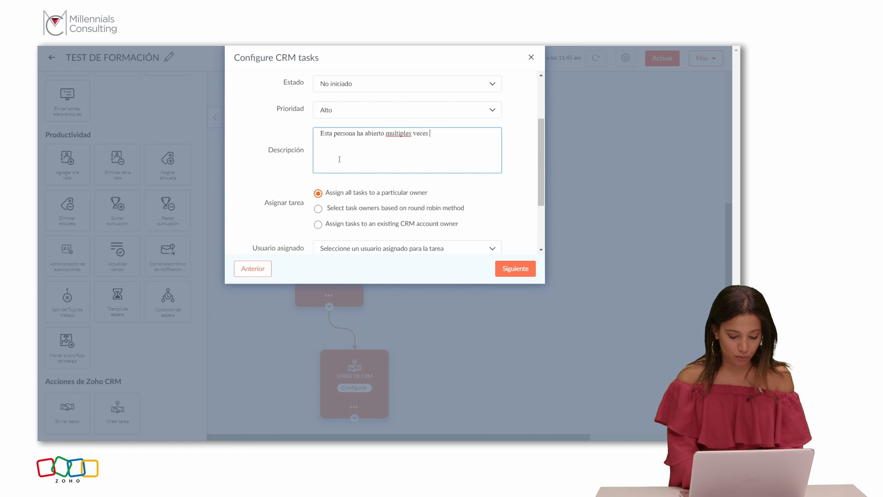
text( nuesyr)
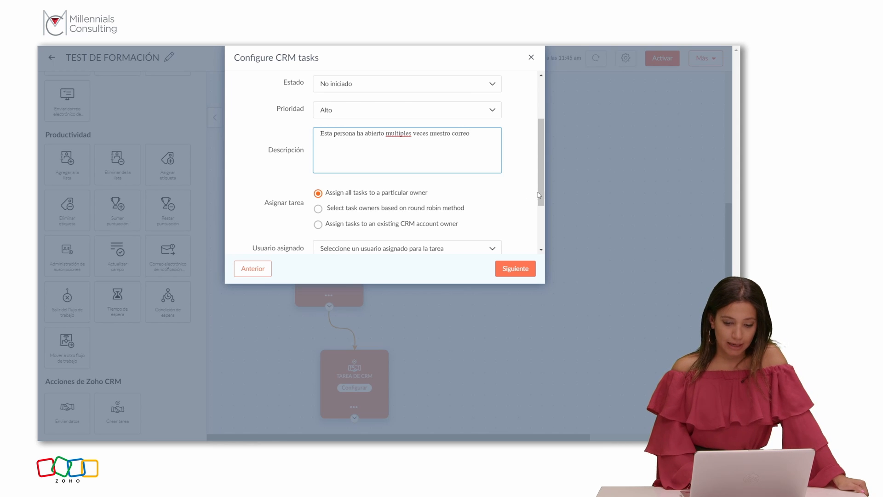
Step: Try assigning all tasks to a particular owner, with Millennials Academy TEST as the assigned user
scroll(533, 212, down, 2)
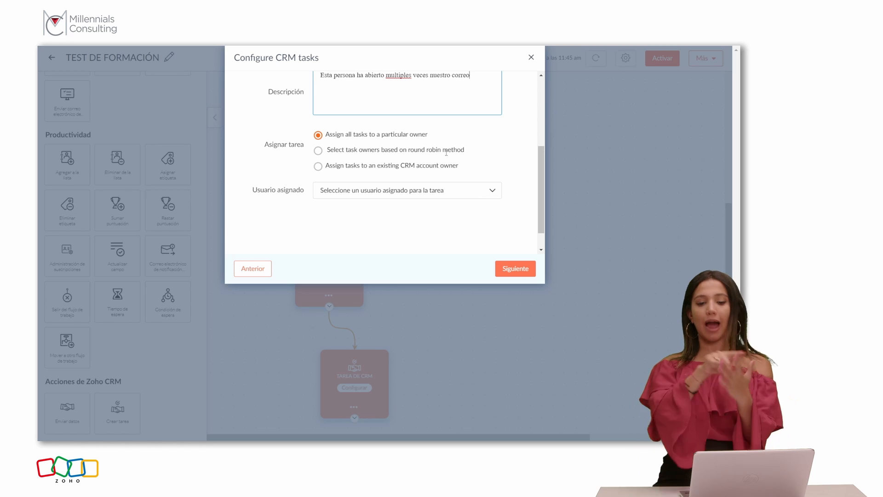
click(318, 168)
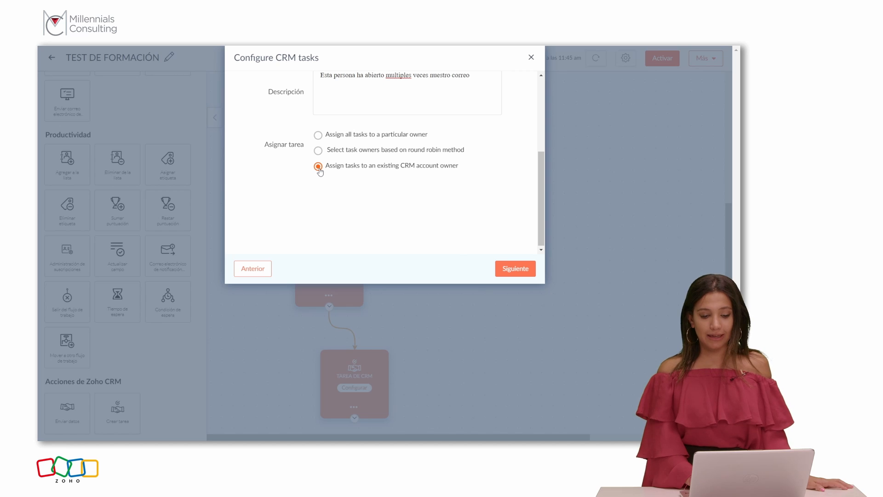
click(318, 136)
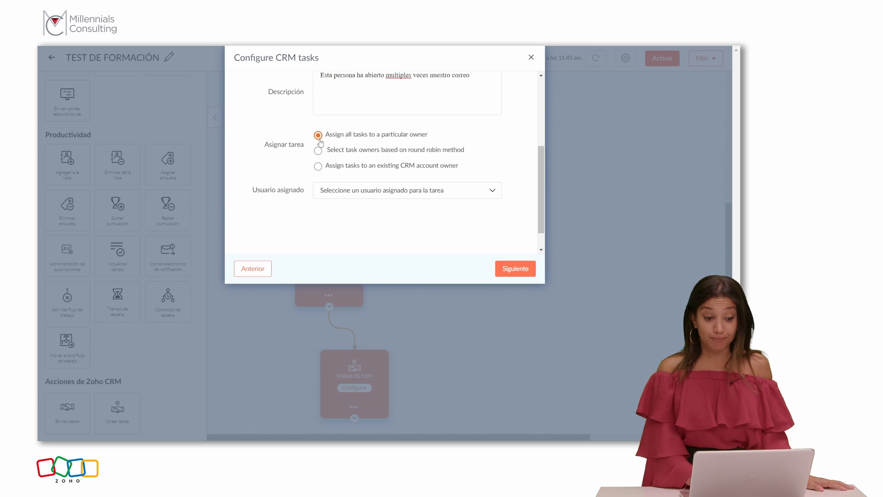
click(354, 199)
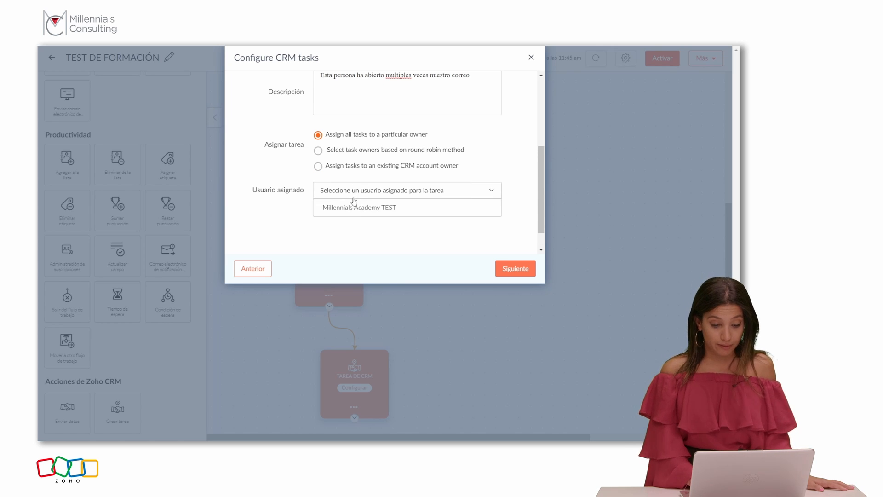
click(357, 213)
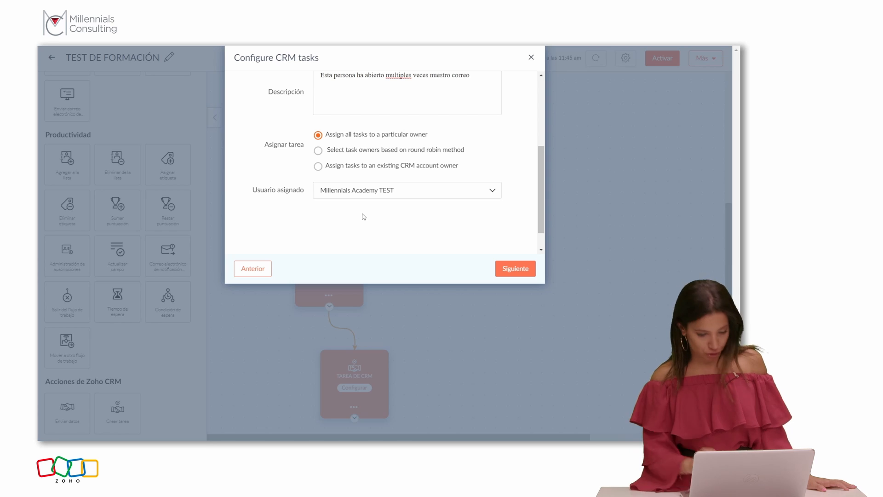
drag(364, 216, 325, 174)
click(324, 169)
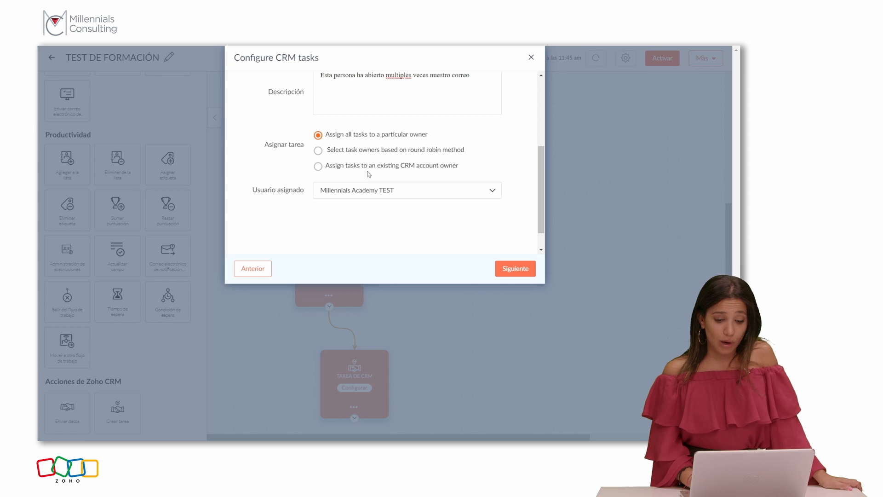
Step: Assign the tasks to an existing CRM account owner and submit the task details
click(318, 167)
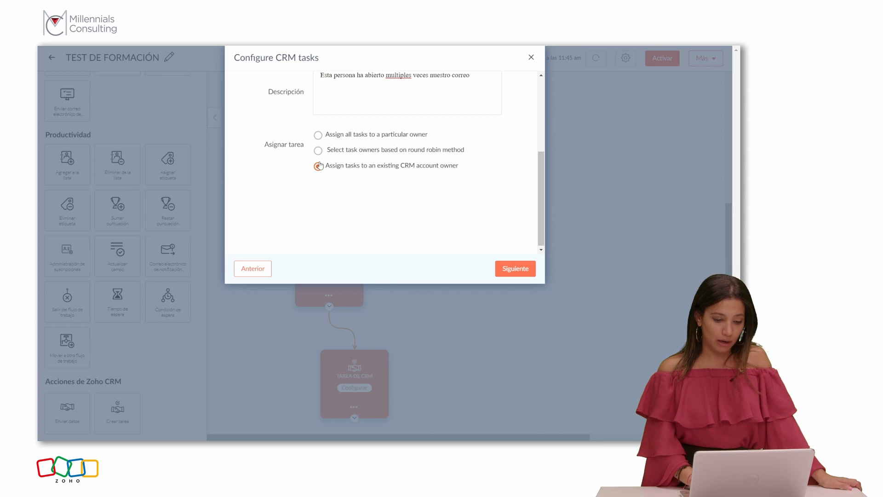
click(524, 274)
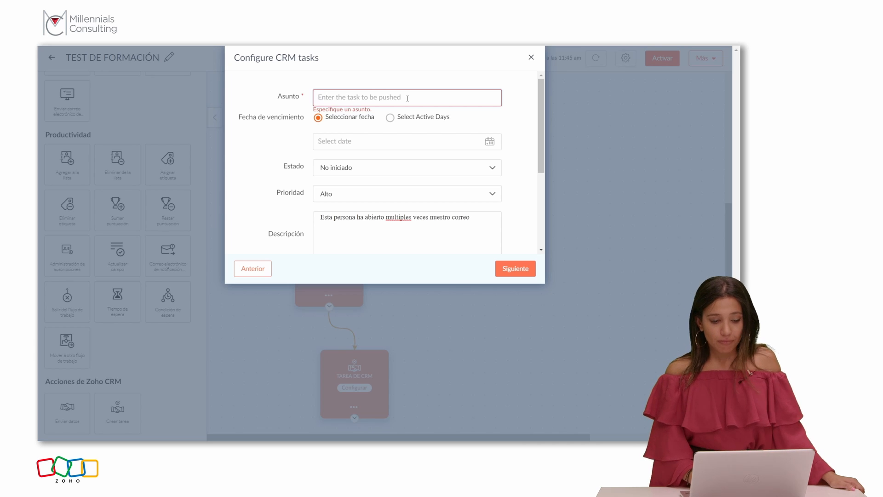
Step: Enter "Llamar a este lad" as the task subject, set the due date to 07/03/2023 and continue to the field mapping
text(Llamar a este lad)
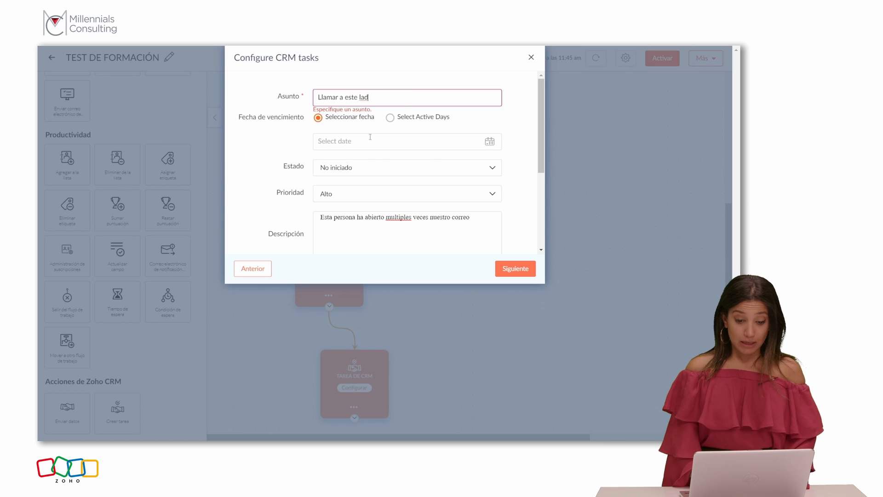
click(371, 137)
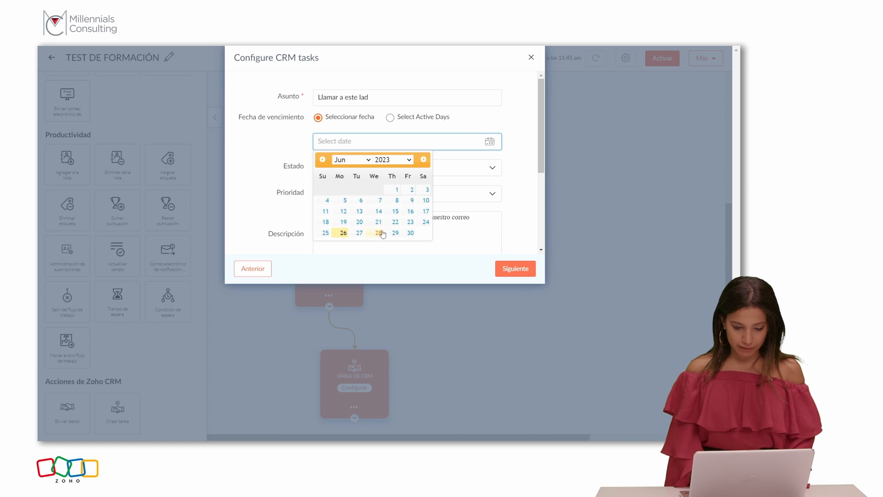
click(382, 233)
click(368, 143)
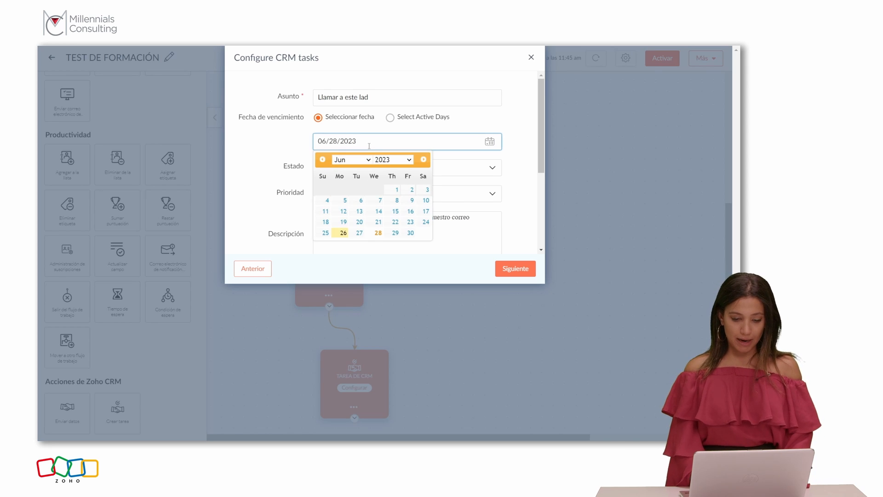
click(366, 160)
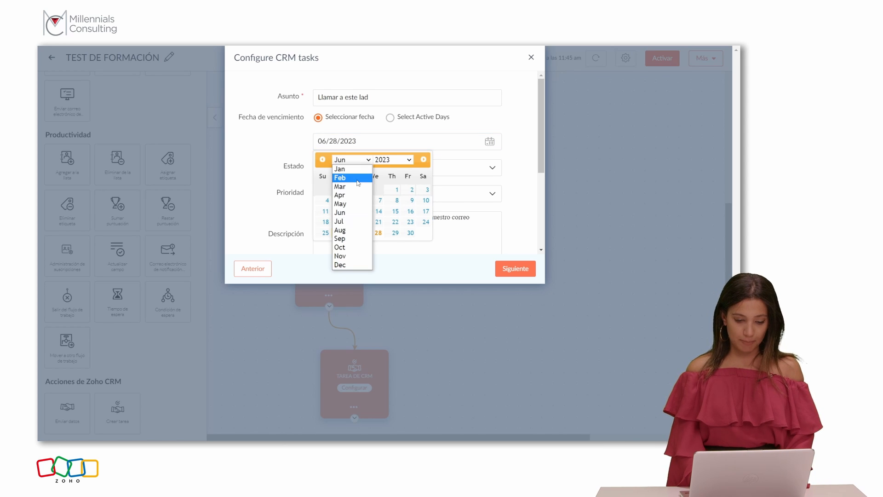
click(352, 224)
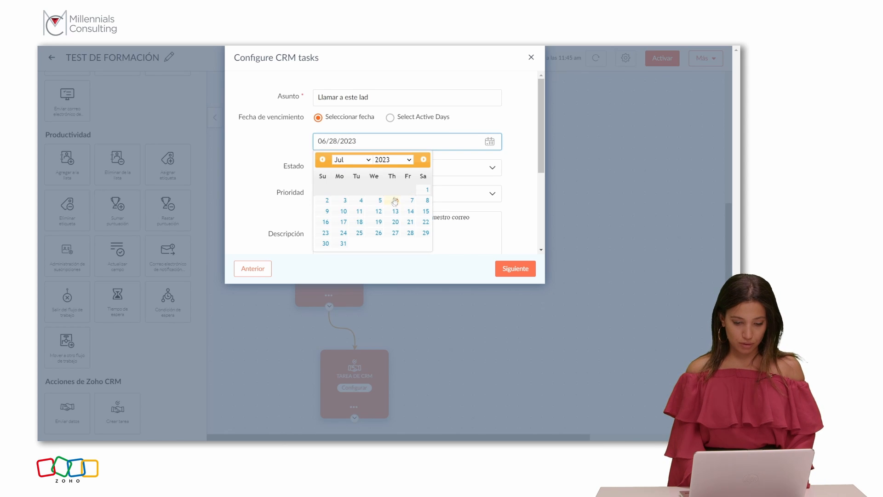
click(344, 201)
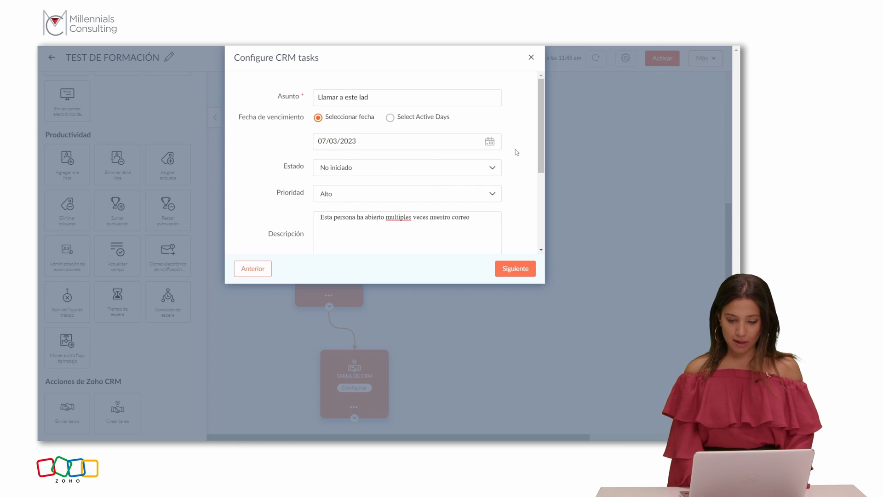
scroll(518, 152, down, 4)
click(517, 270)
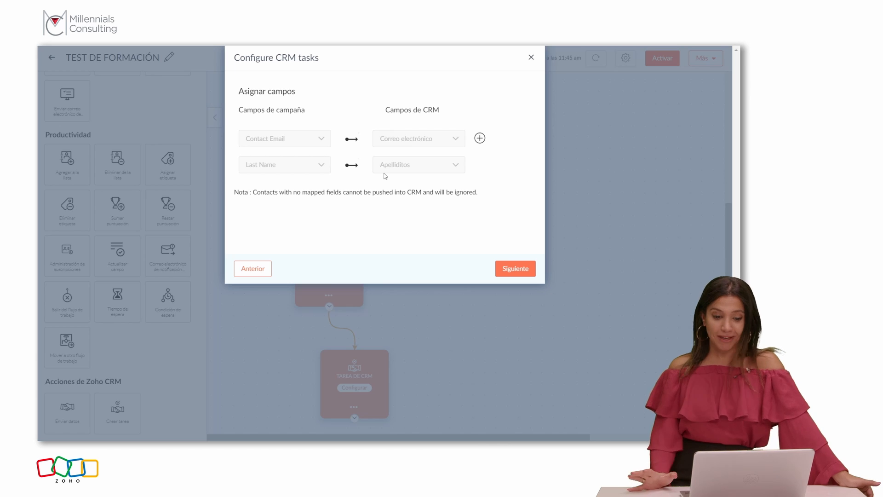
Step: Map the campaign field Cumpleaños to the CRM field Fecha de nacimiento and save the CRM task
click(479, 138)
click(284, 191)
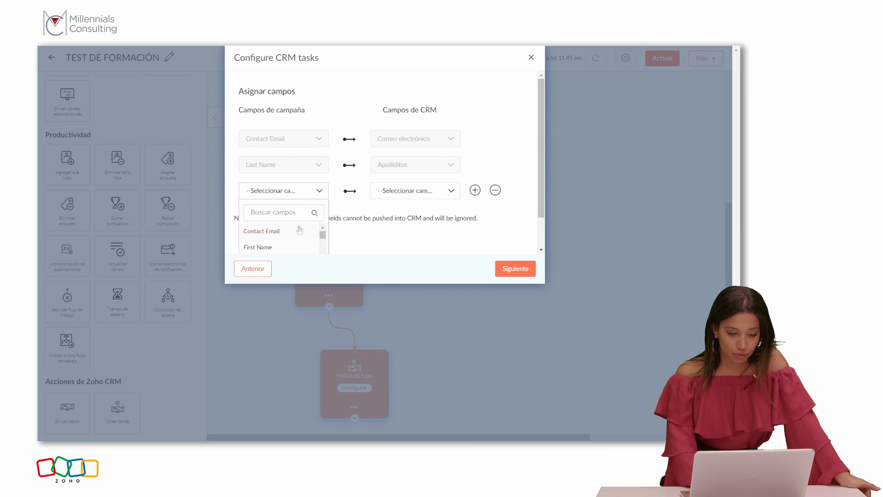
drag(324, 237, 324, 257)
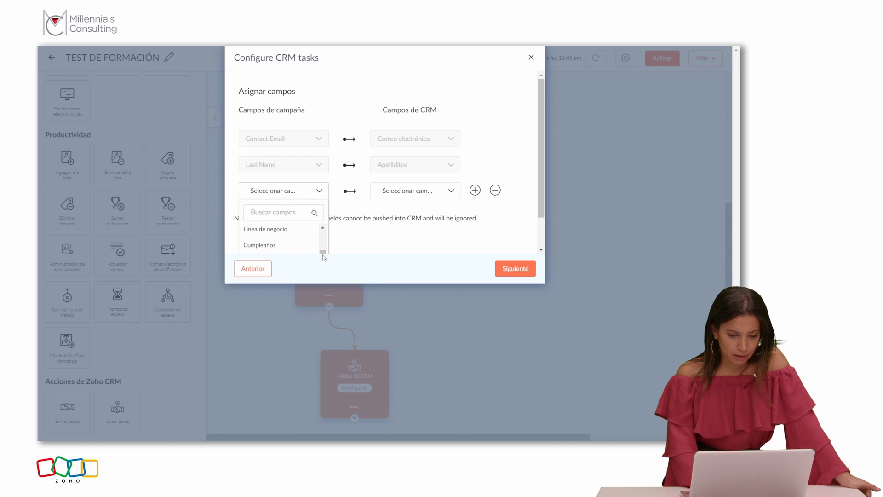
click(296, 245)
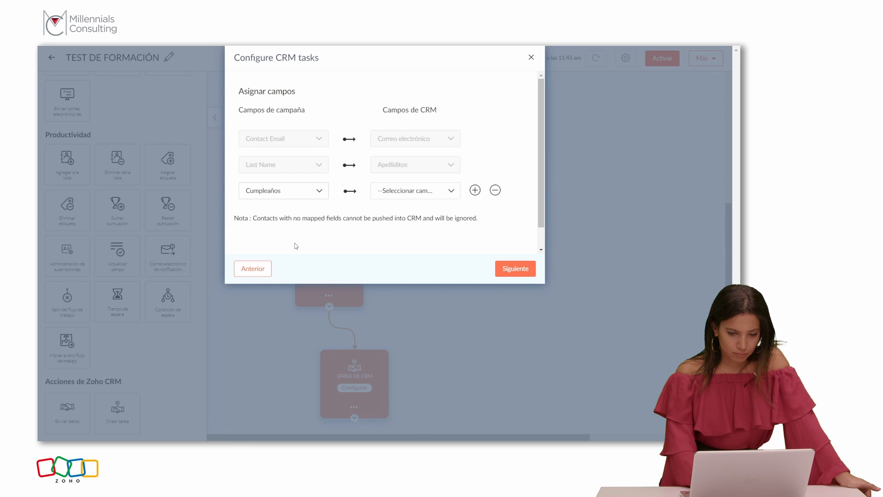
click(411, 190)
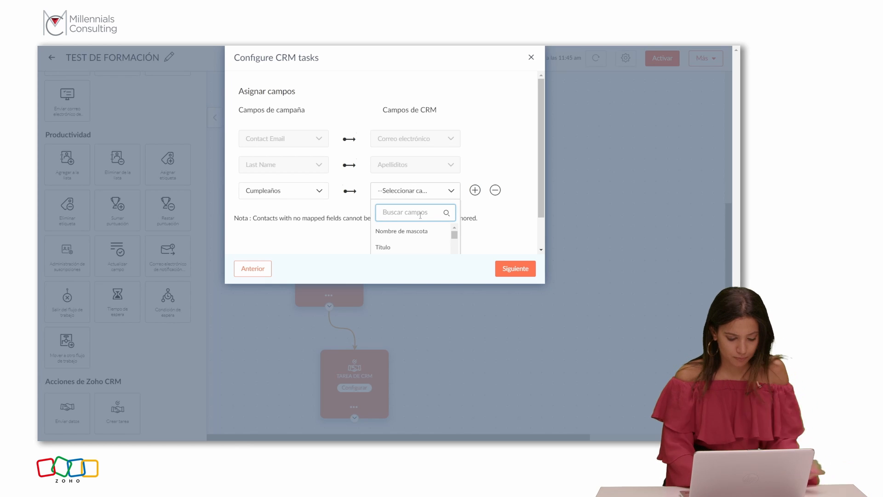
text(cum)
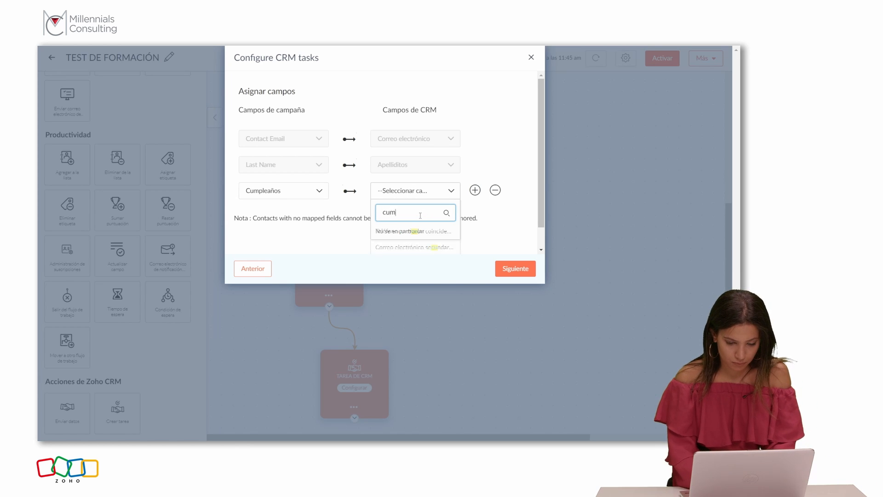
key(BackSpace)
key(BackSpace)
text(fecha)
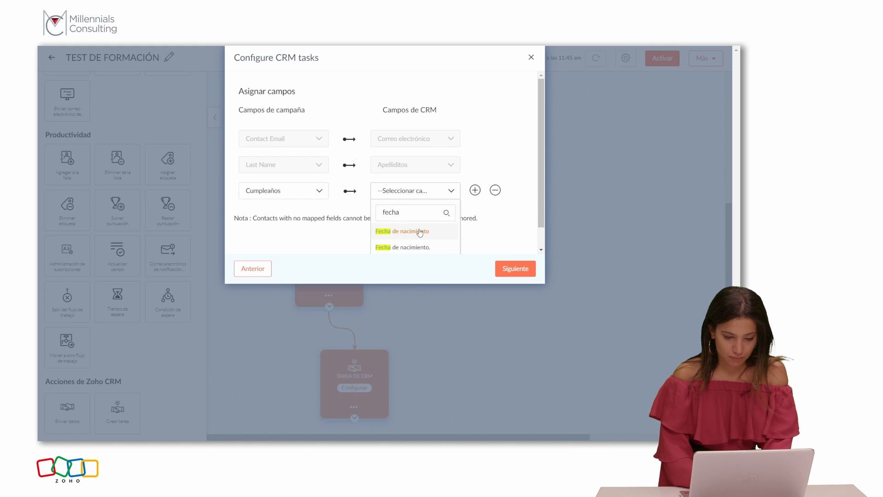
click(418, 231)
click(511, 268)
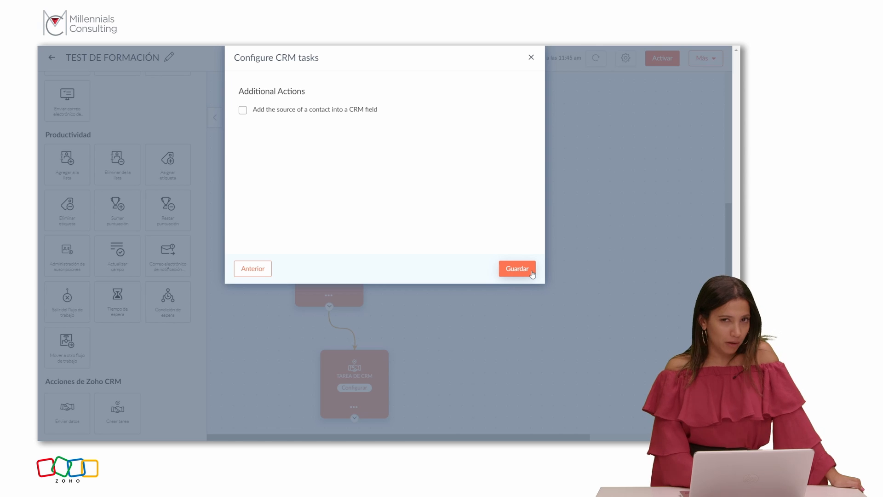
click(517, 268)
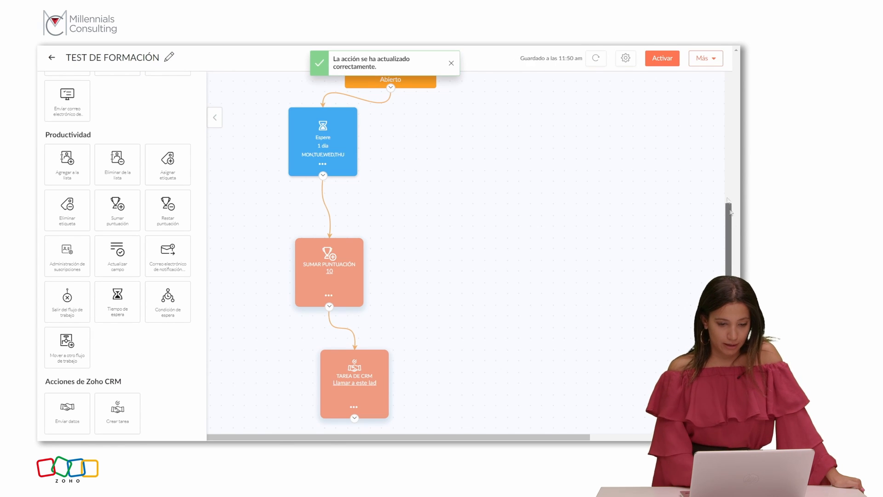
Step: Review the finished flow from the segment trigger to the CRM task and activate the edited workflow
drag(728, 221, 738, 48)
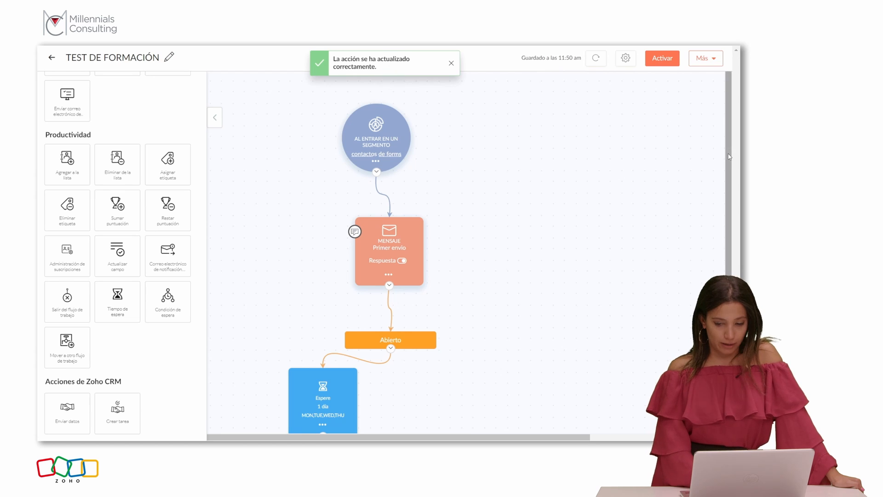
drag(729, 156, 730, 288)
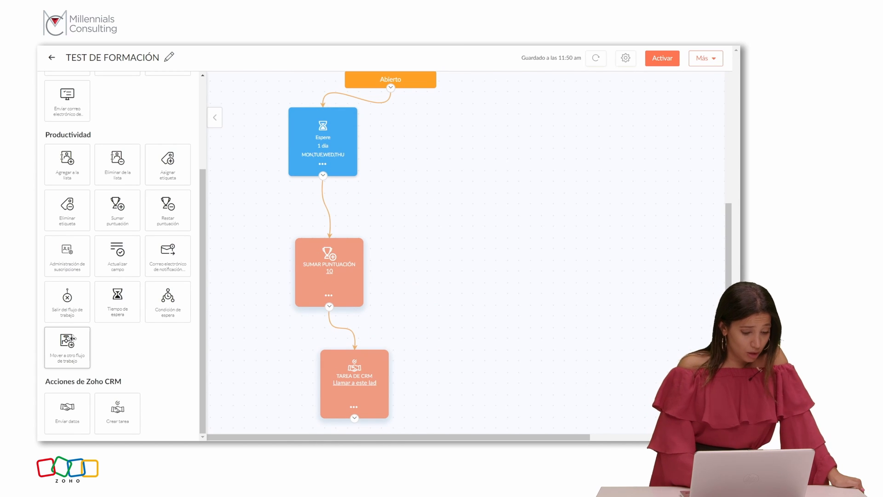
drag(56, 292, 284, 424)
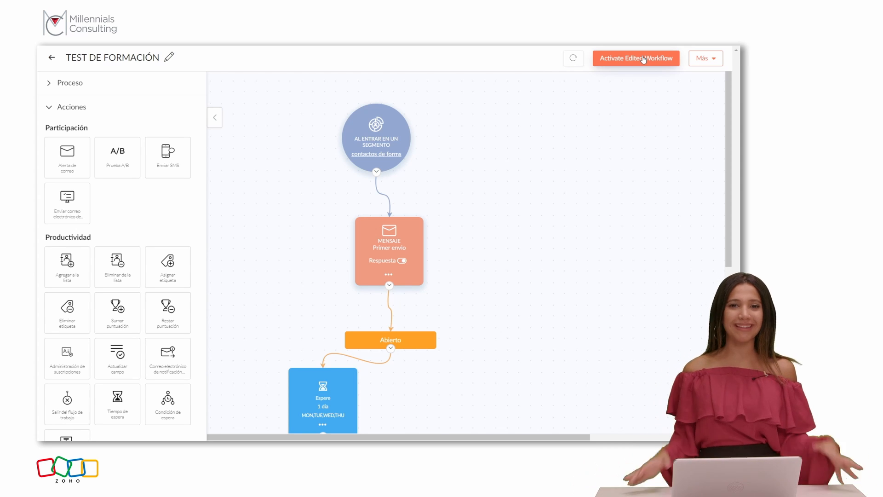
click(643, 59)
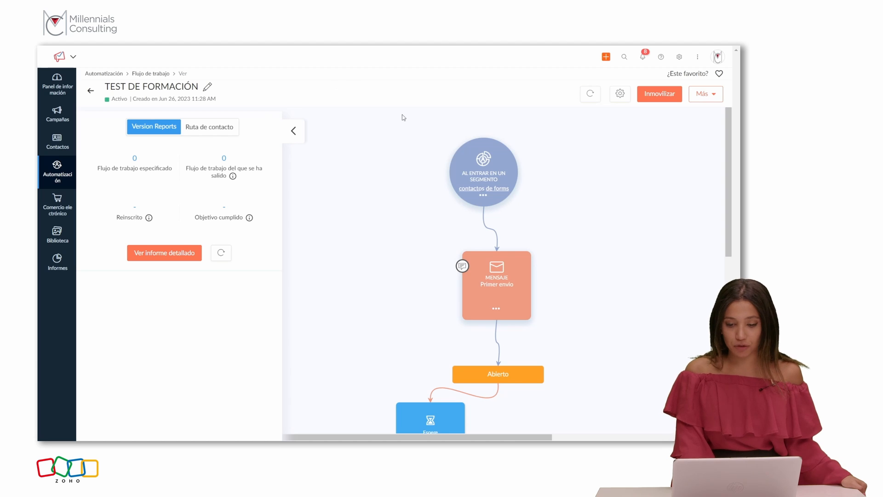
Step: Examine the active workflow's version reports and open the contact route tracking (Ruta de contacto) view
mouse_move(729, 248)
mouse_down()
mouse_move(729, 364)
mouse_move(731, 241)
mouse_up()
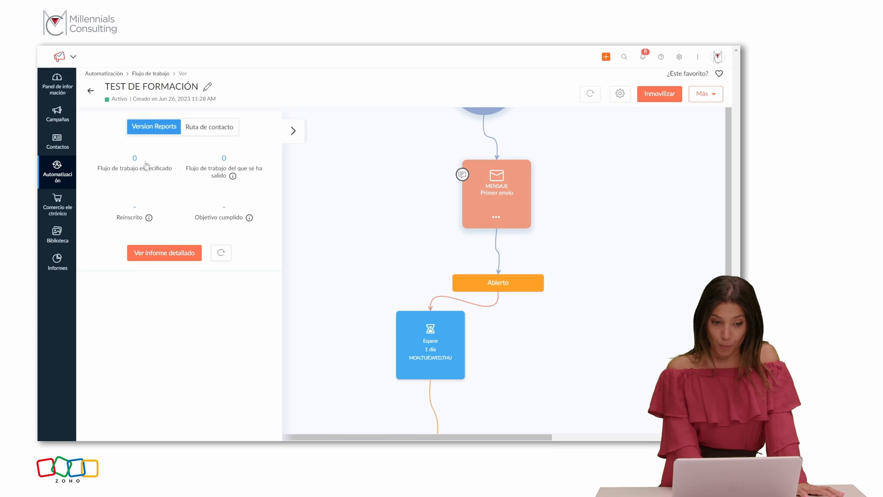
mouse_move(233, 179)
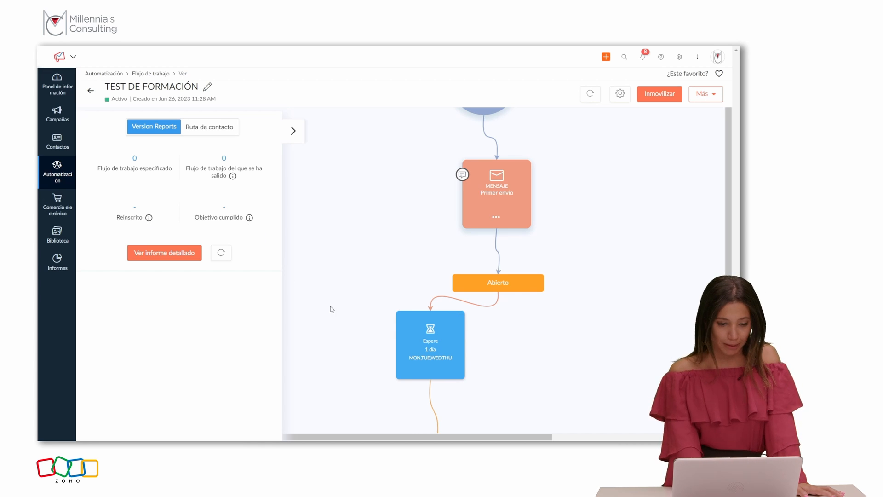
click(214, 131)
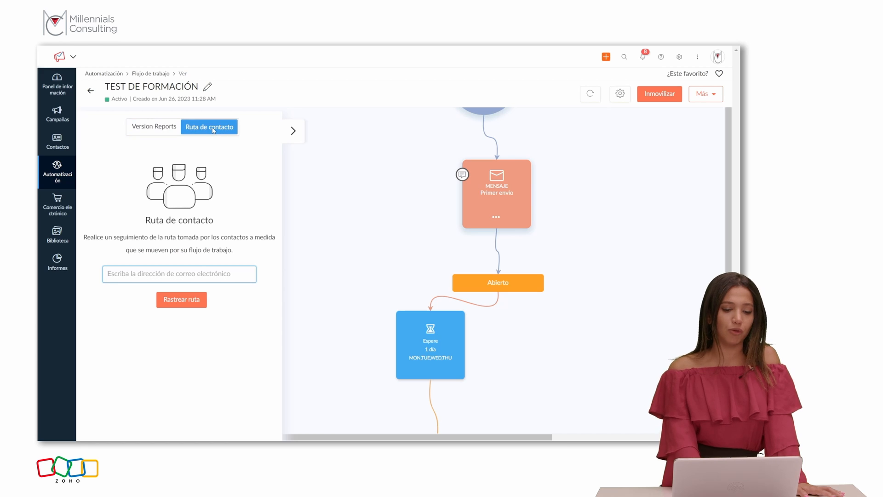